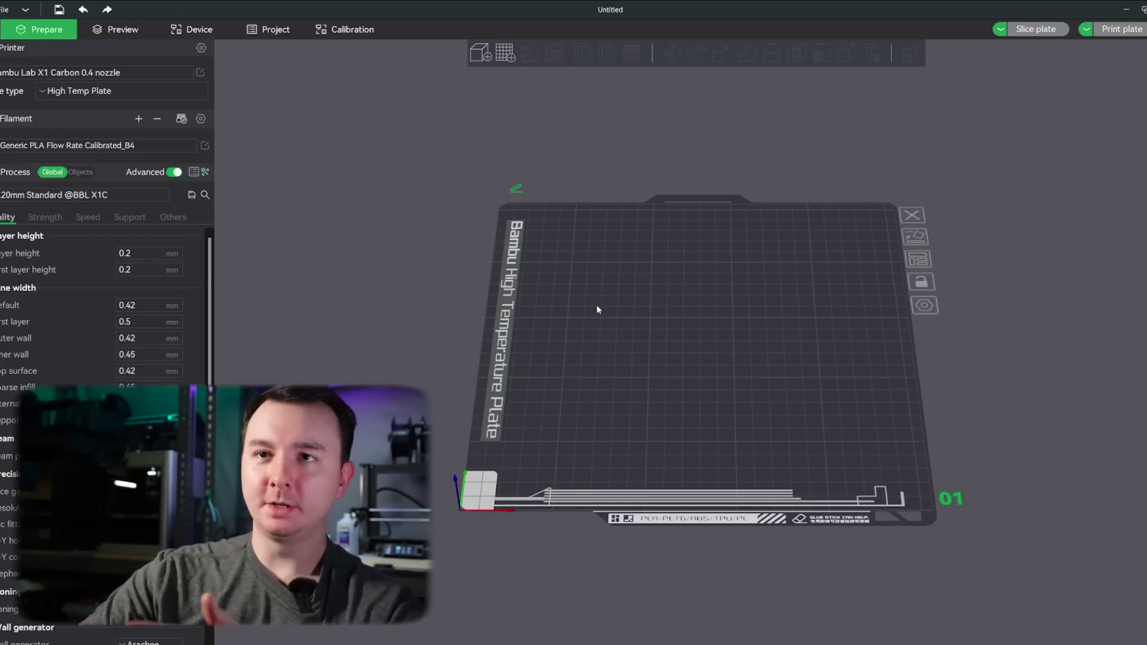
# Step: Open the Flow Dynamics calibration page and inspect the filament slots' K factors in both AMS units
pyautogui.click(339, 30)
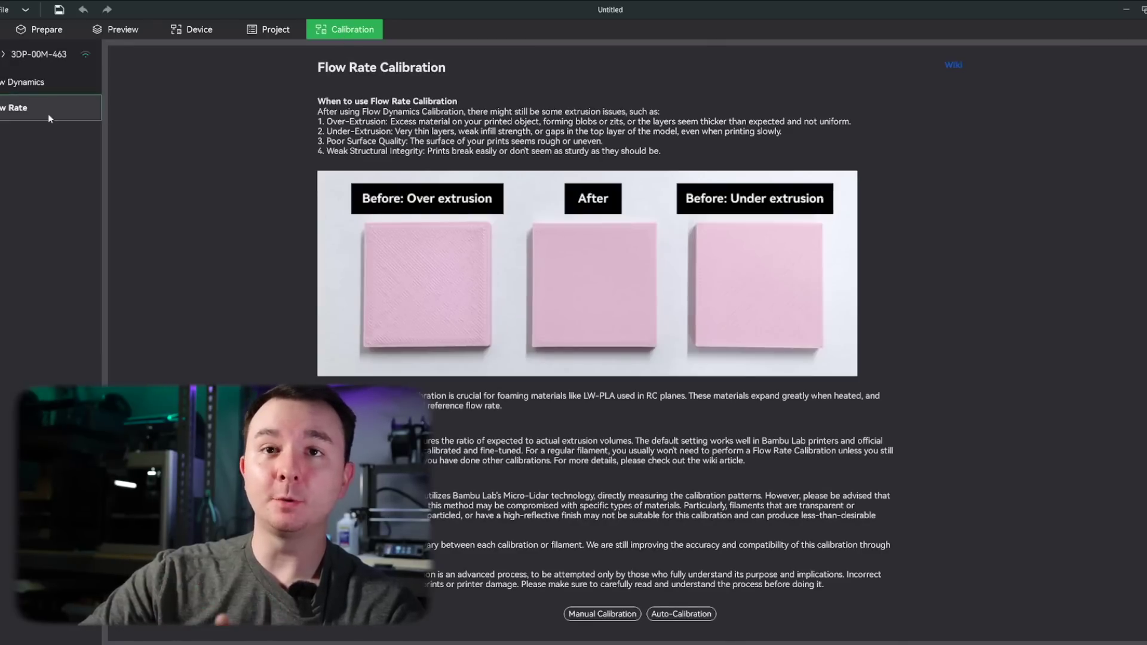
pyautogui.click(46, 82)
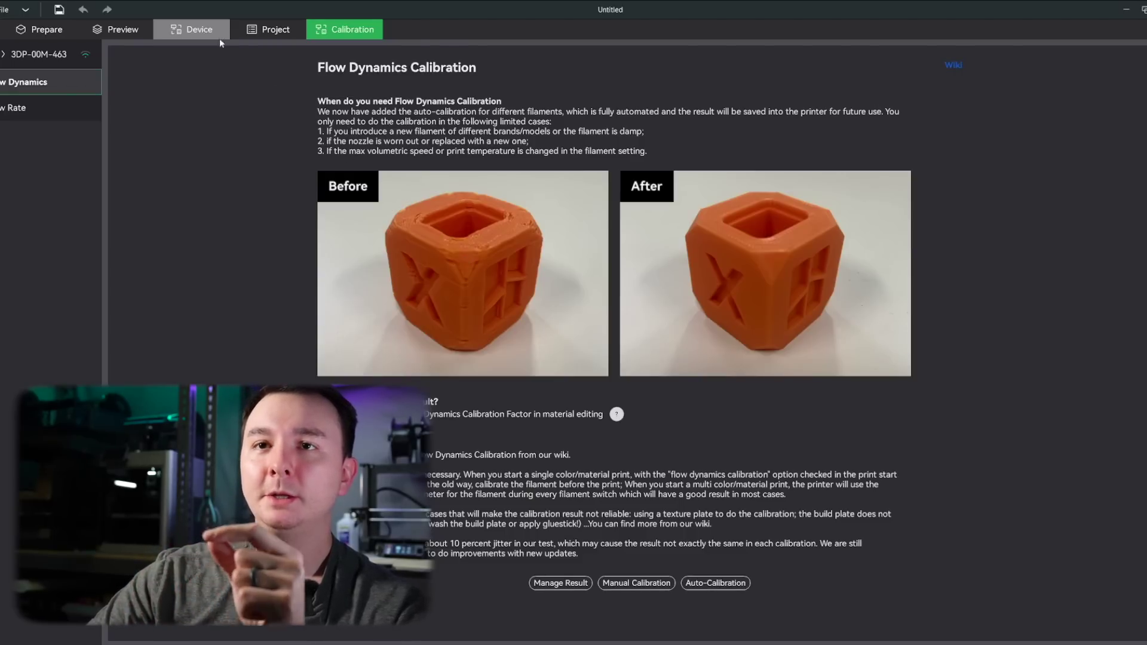
pyautogui.click(203, 31)
pyautogui.click(918, 349)
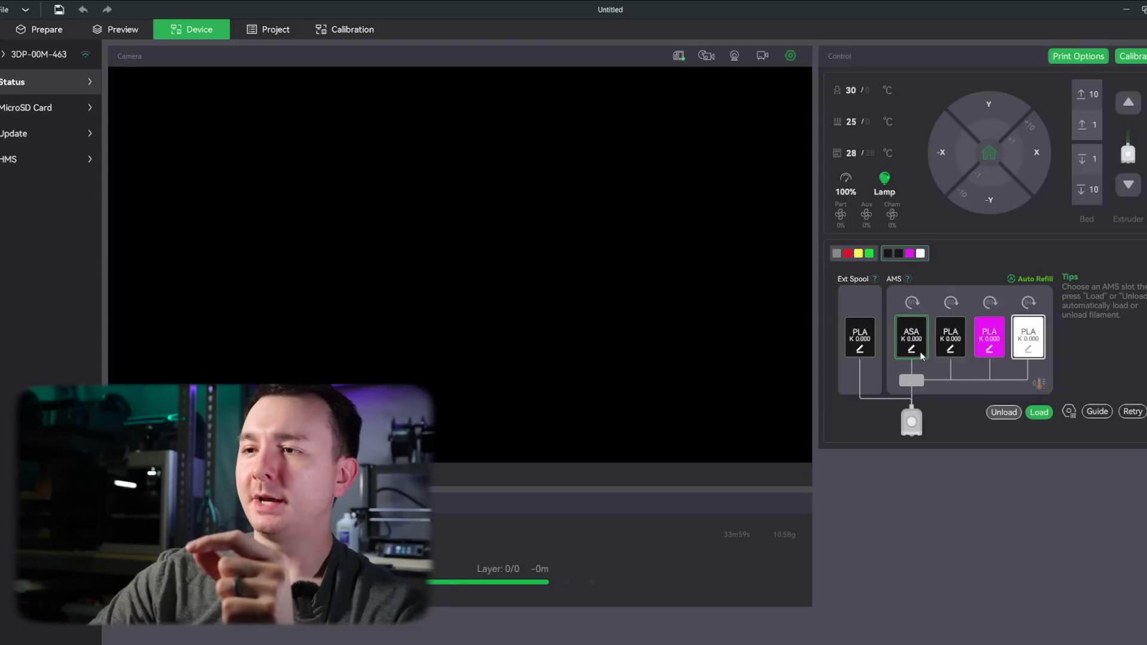
pyautogui.click(950, 346)
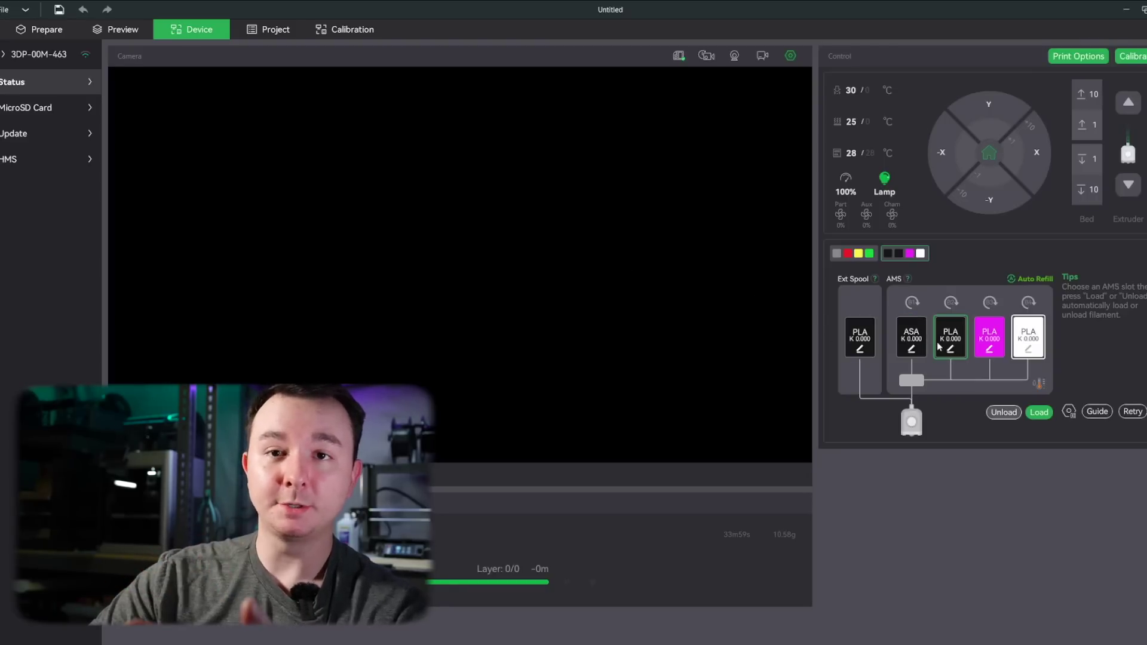
pyautogui.click(852, 260)
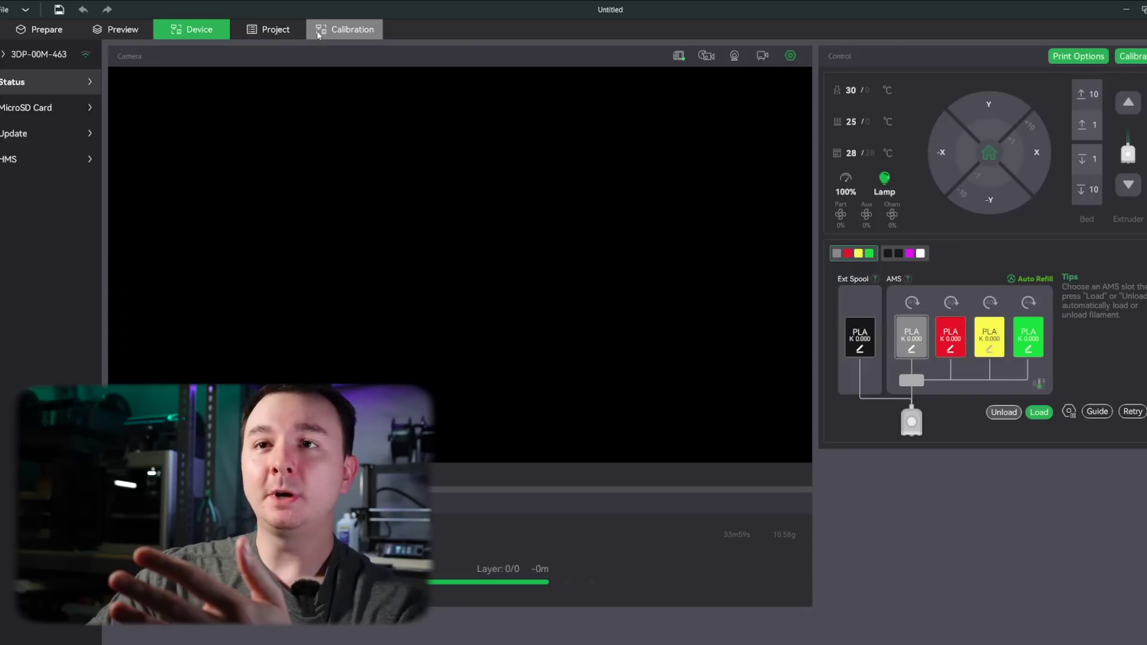
pyautogui.click(344, 29)
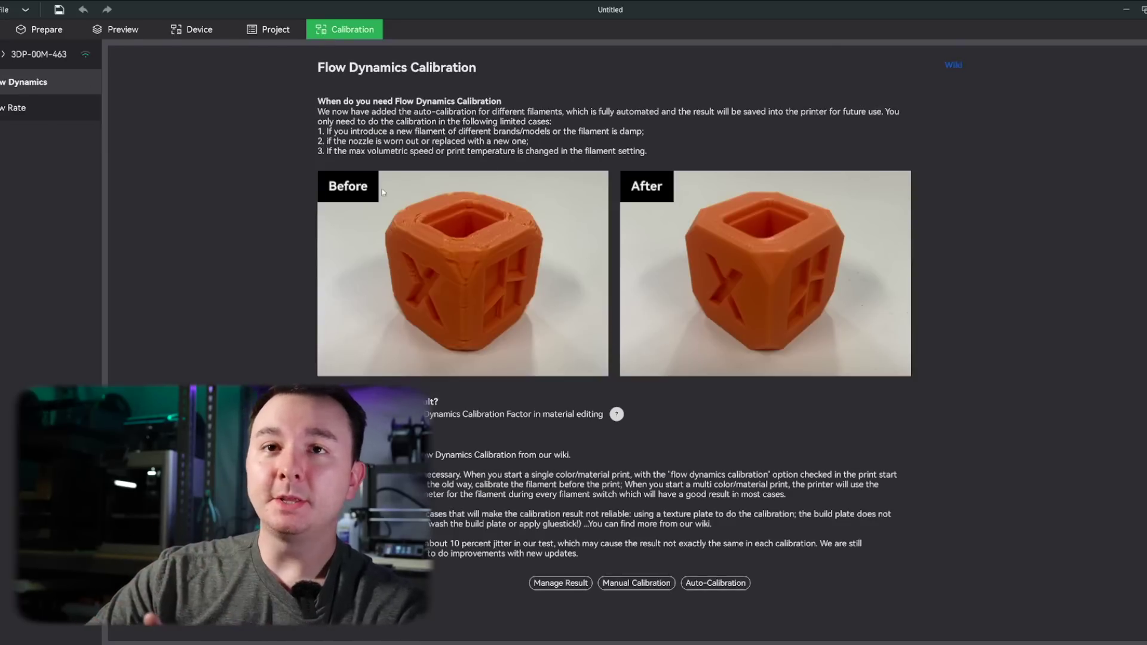
# Step: Add a Bambu Cube primitive to the empty build plate
pyautogui.click(47, 29)
pyautogui.rightClick(674, 339)
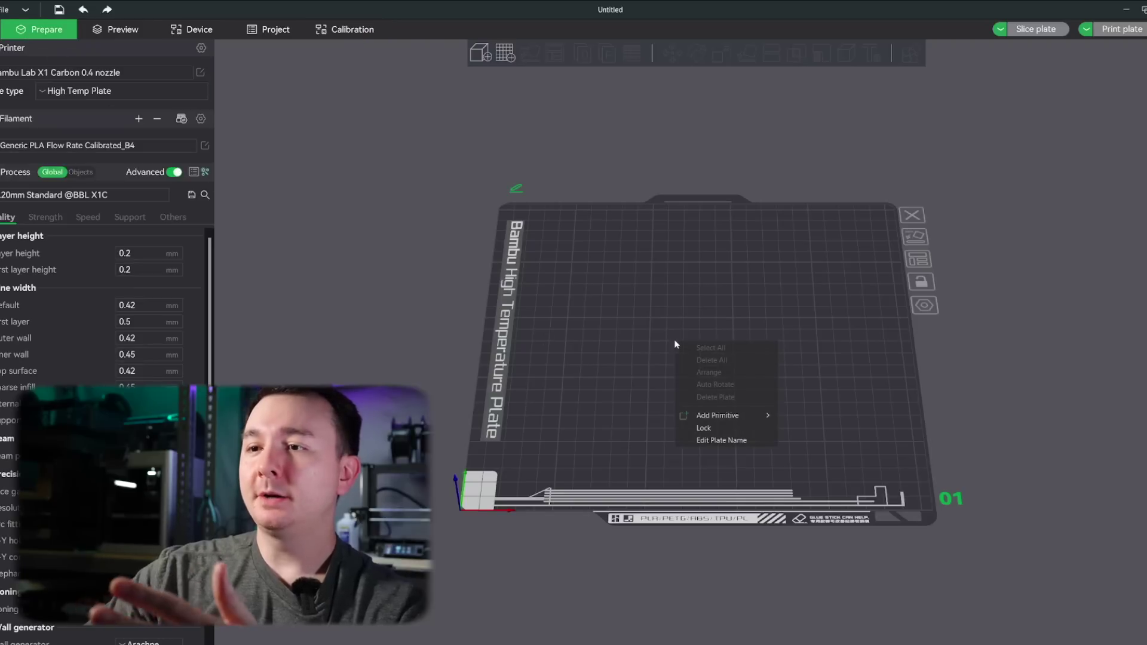
pyautogui.moveTo(747, 420)
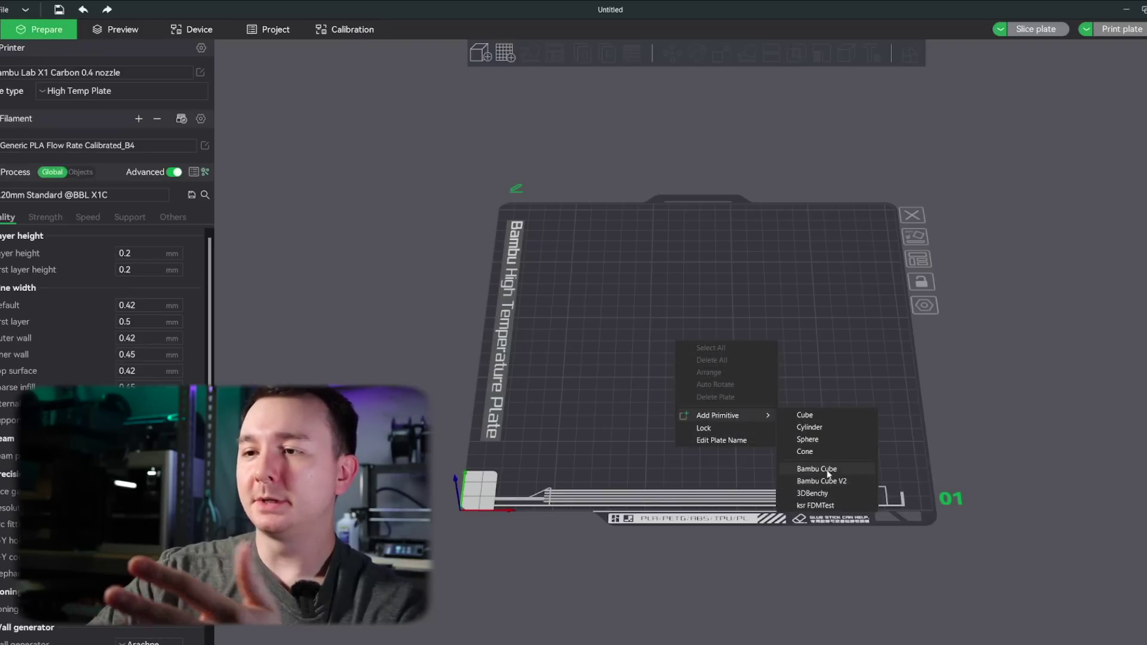
pyautogui.click(829, 468)
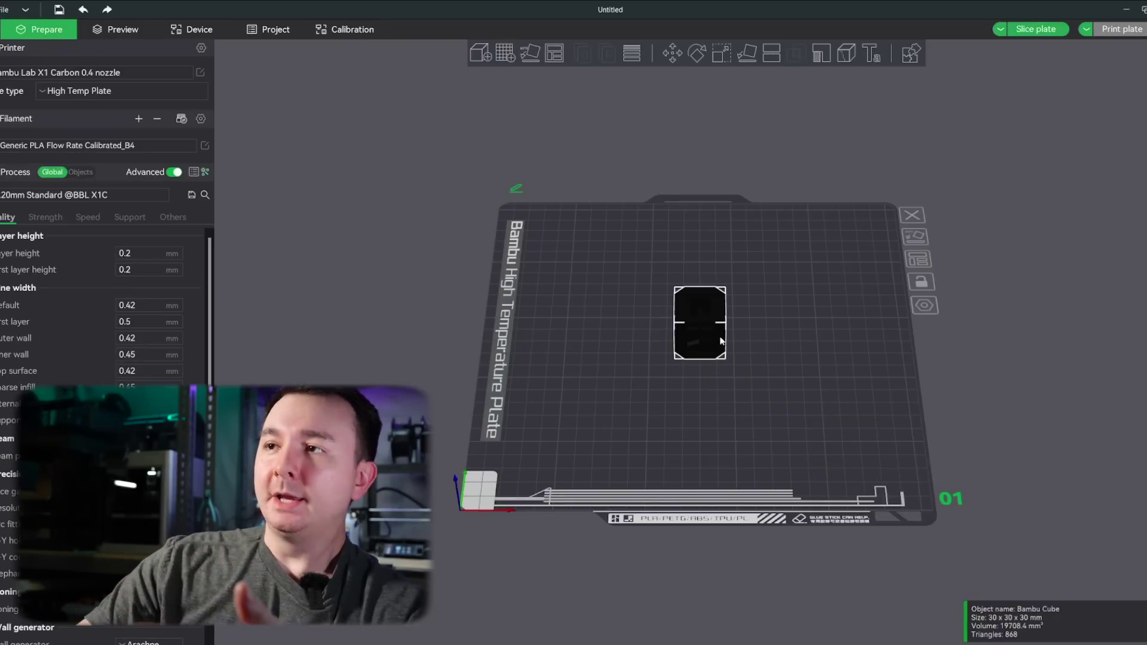
# Step: Slice the plate and review the print job's Flow Dynamics calibration option without sending the job
pyautogui.click(1025, 32)
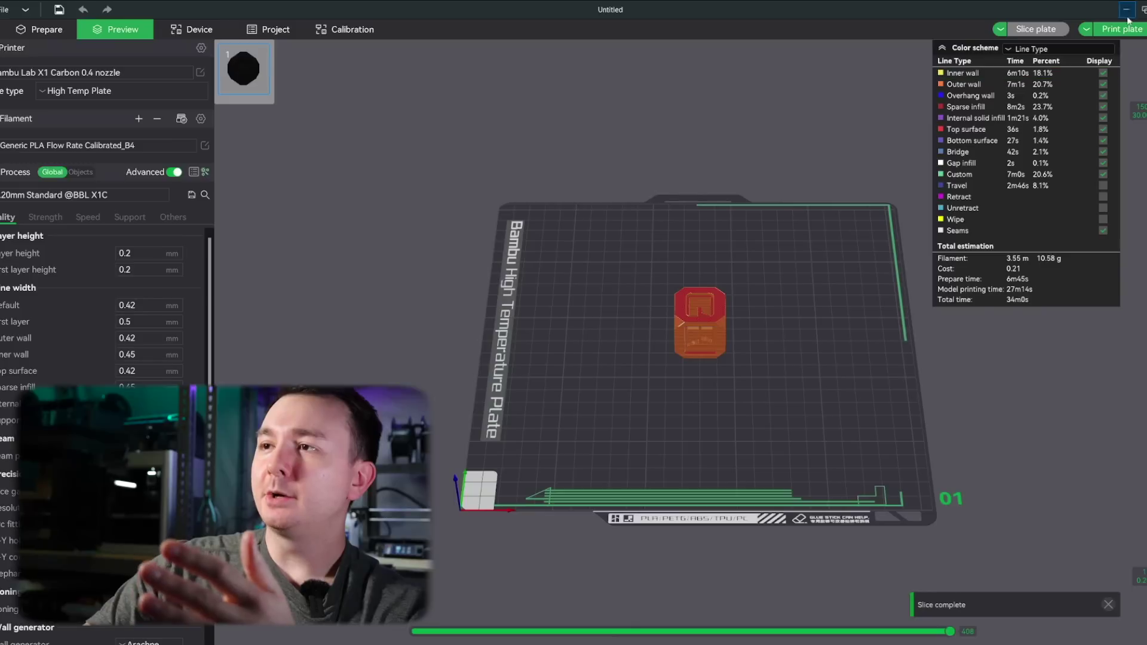
pyautogui.click(1122, 28)
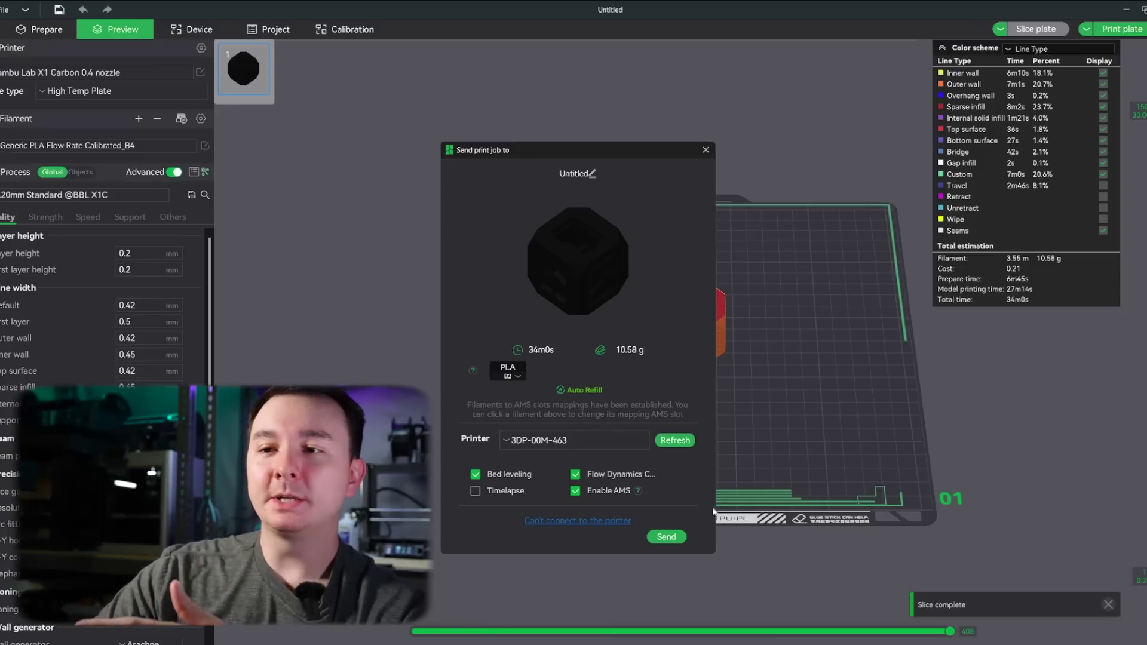
pyautogui.click(705, 151)
# Step: Check the K factors assigned to the filaments in each AMS unit before calibrating
pyautogui.click(346, 29)
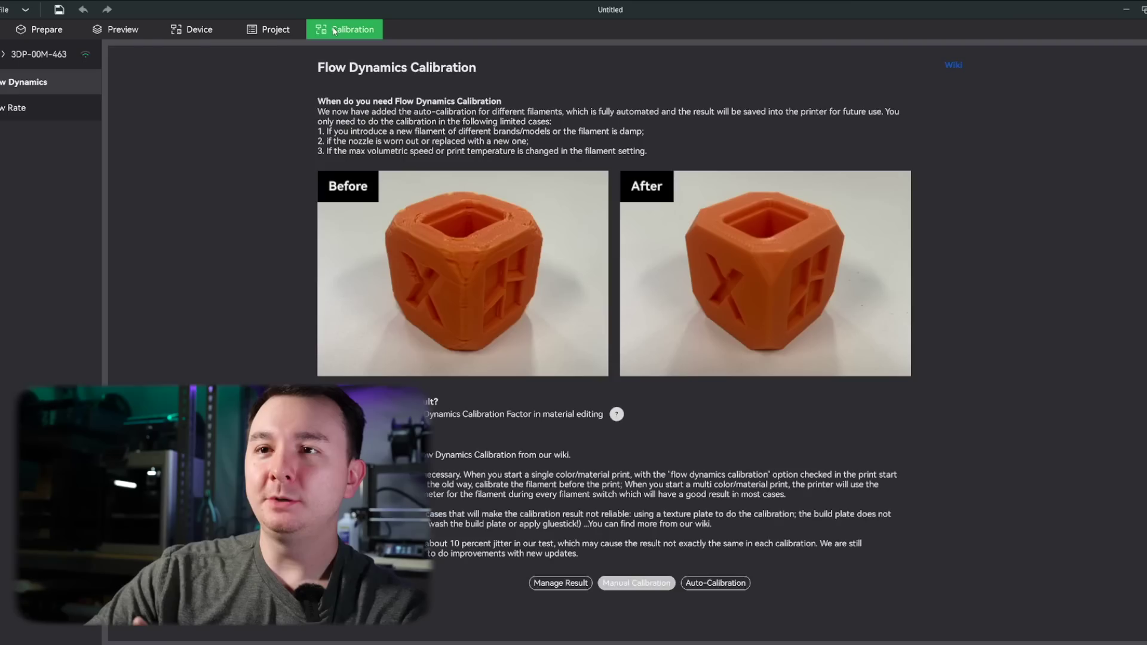
pyautogui.click(193, 29)
pyautogui.click(991, 355)
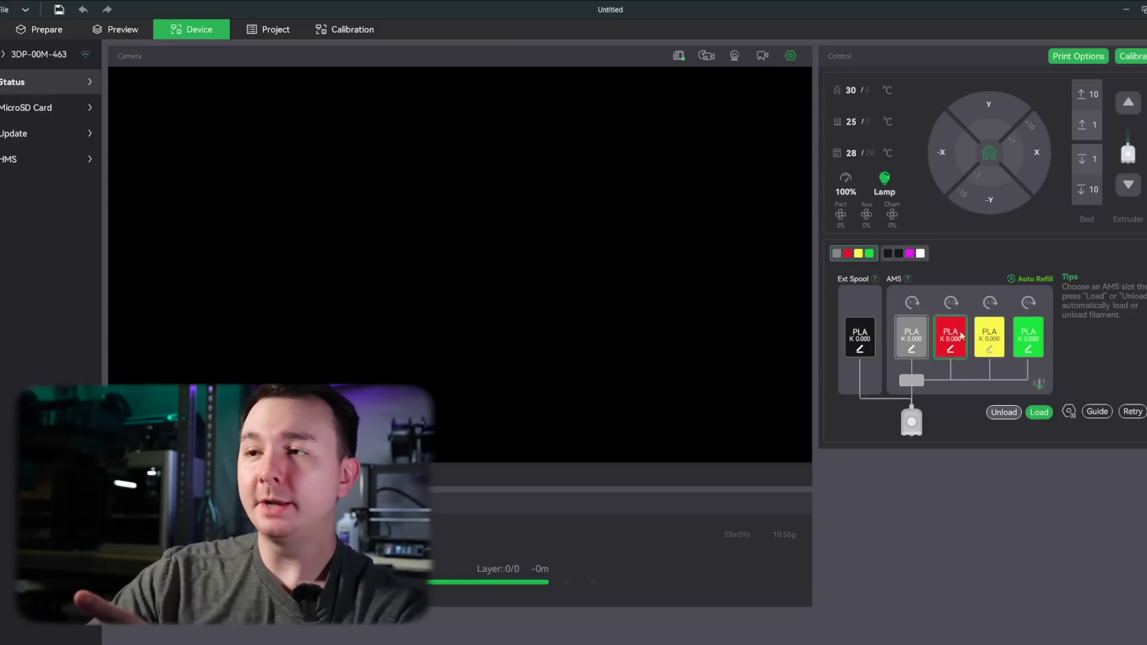
pyautogui.click(909, 253)
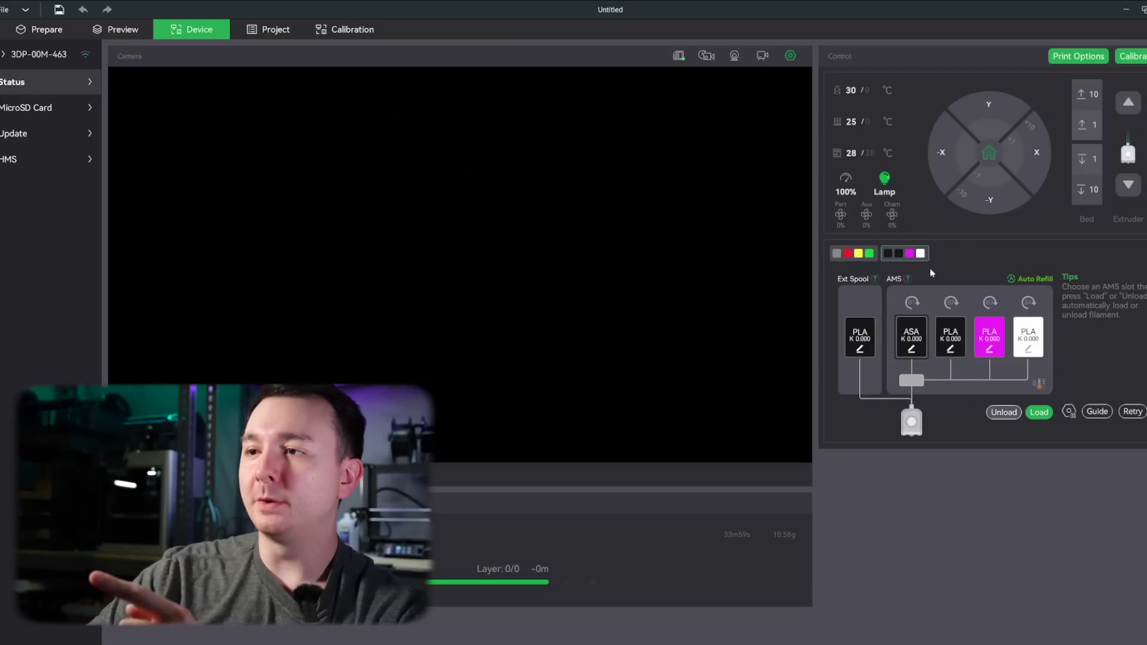
pyautogui.click(1024, 329)
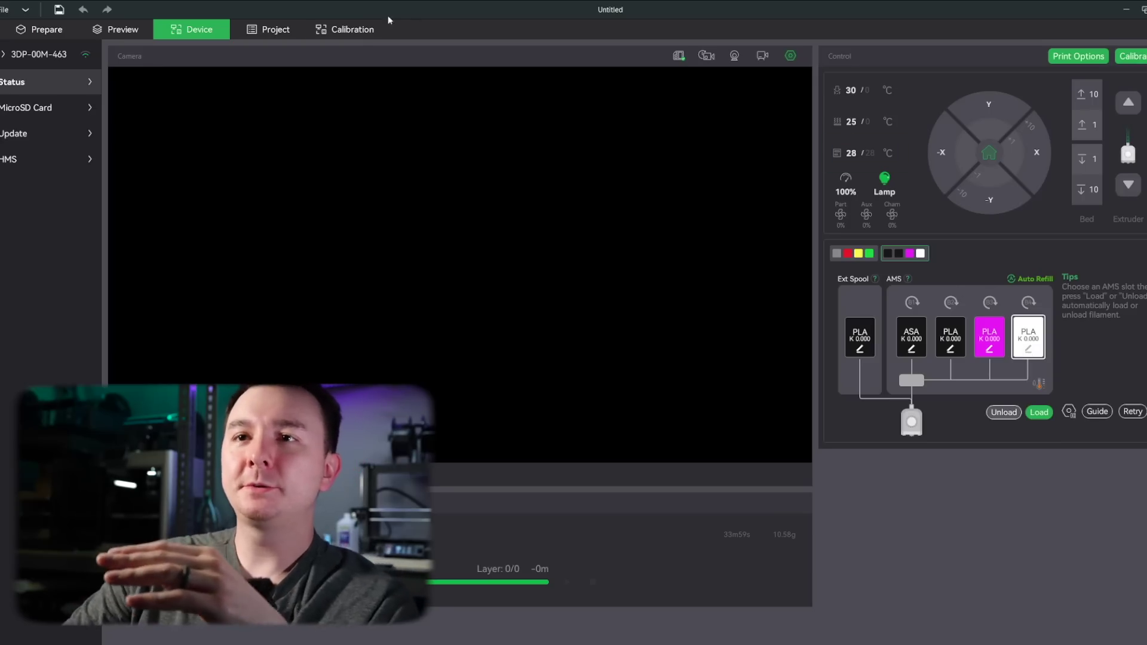
# Step: Advance the completed Flow Dynamics calibration to recording its factors and name the A1 result Atomic_Grey_PLA
pyautogui.click(358, 29)
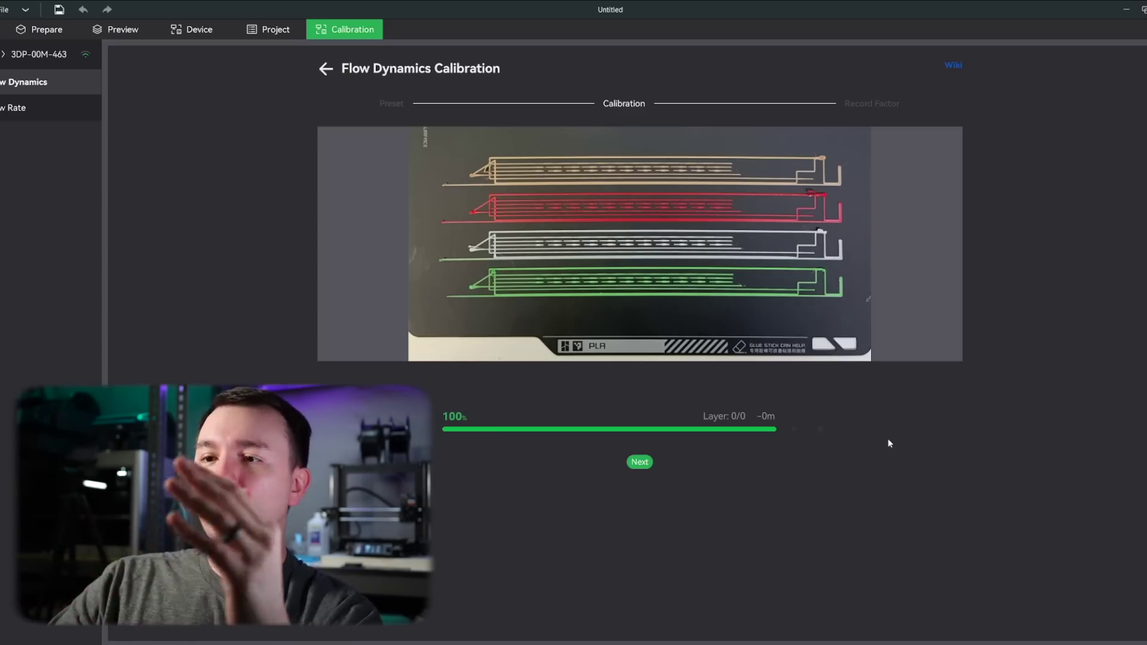
pyautogui.click(639, 463)
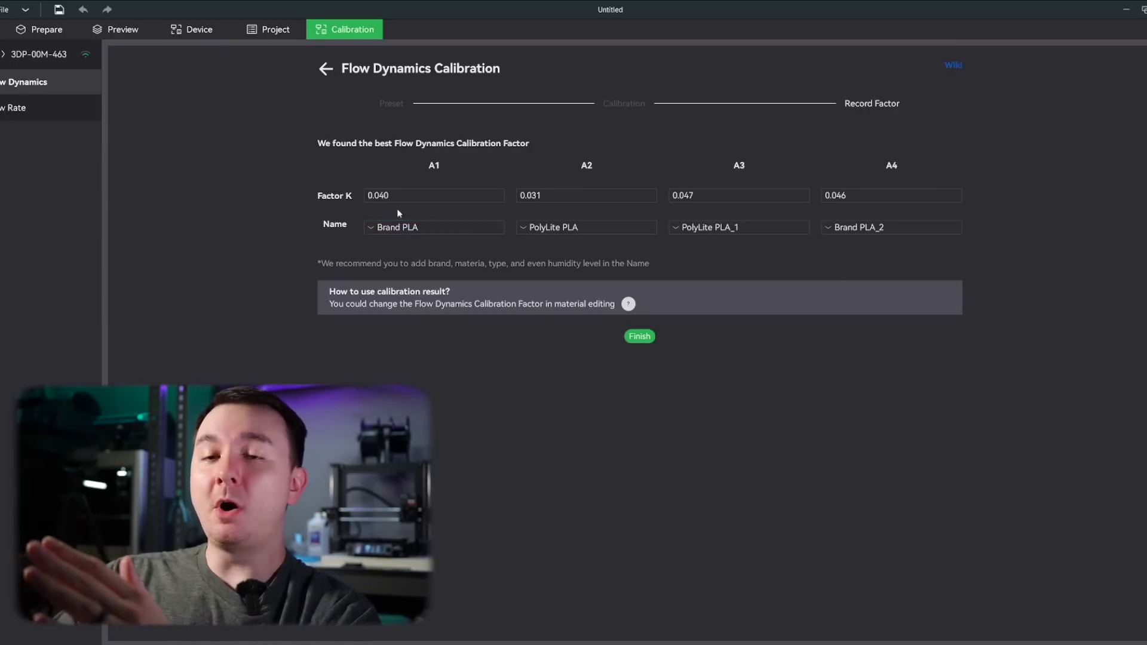
pyautogui.click(454, 231)
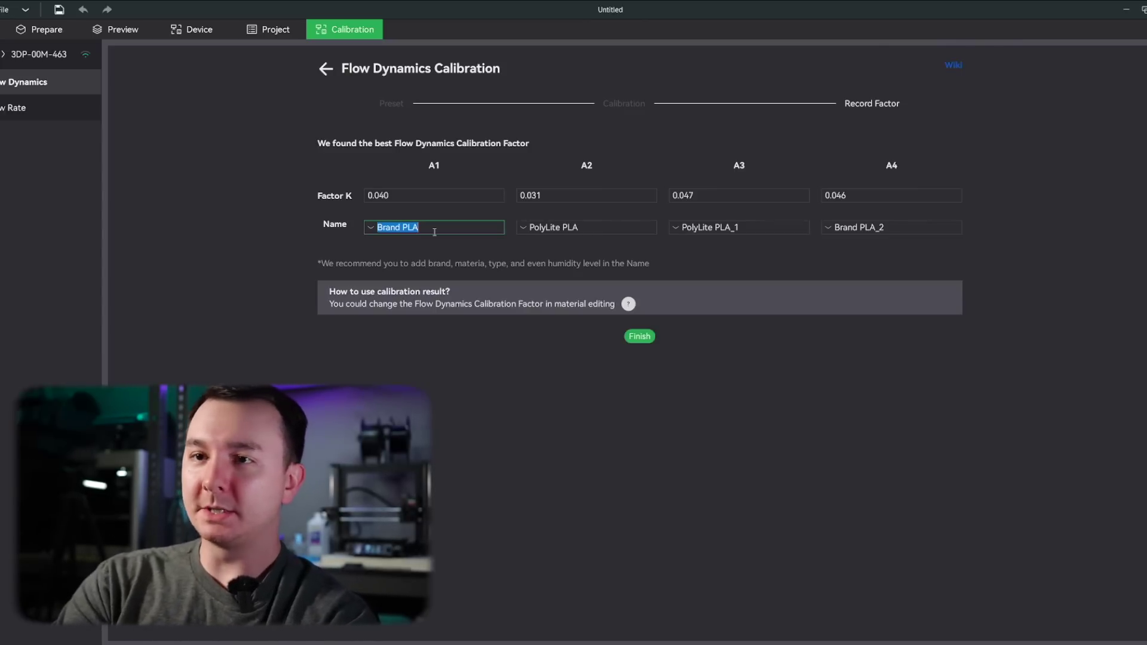
pyautogui.write('Atomic_Grey_')
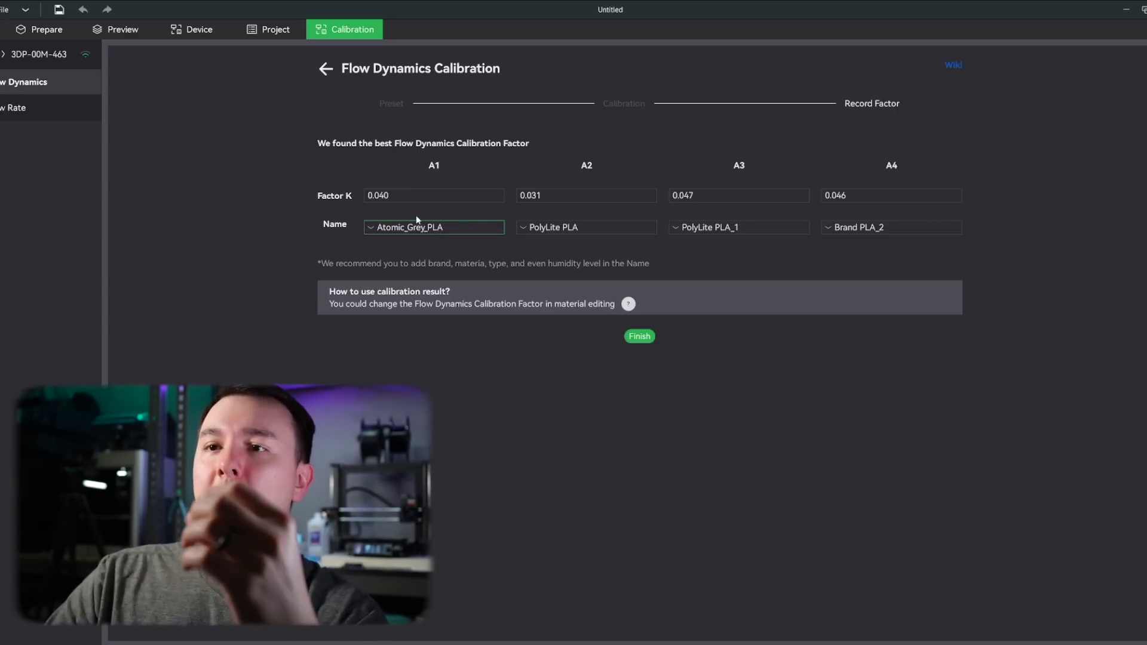
pyautogui.click(409, 194)
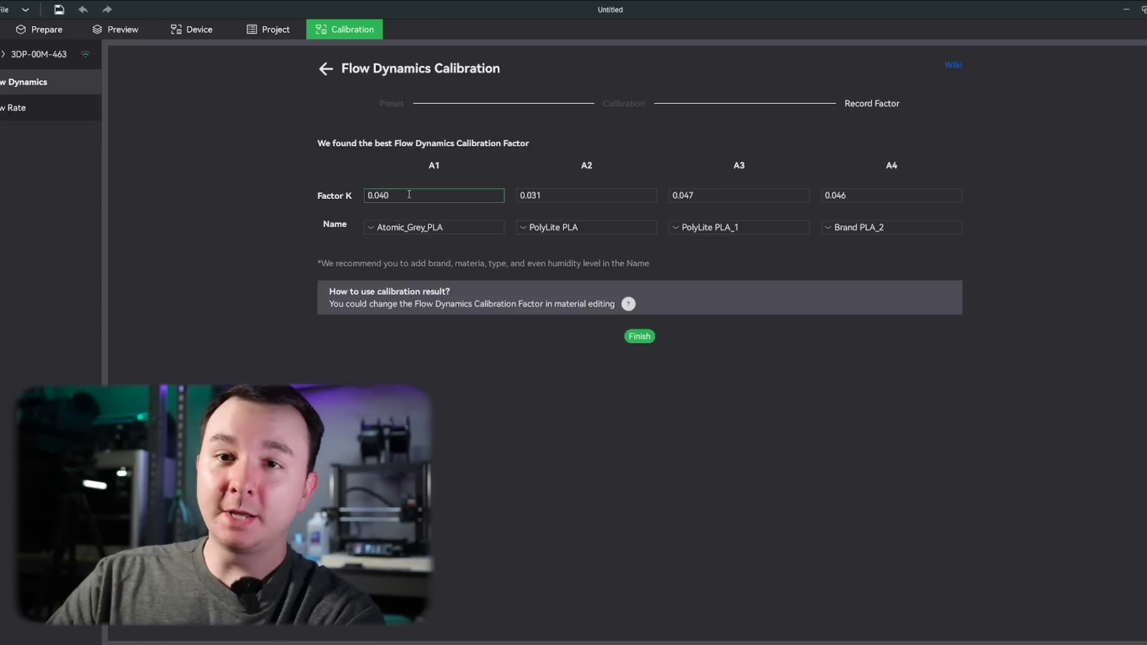
pyautogui.doubleClick(409, 195)
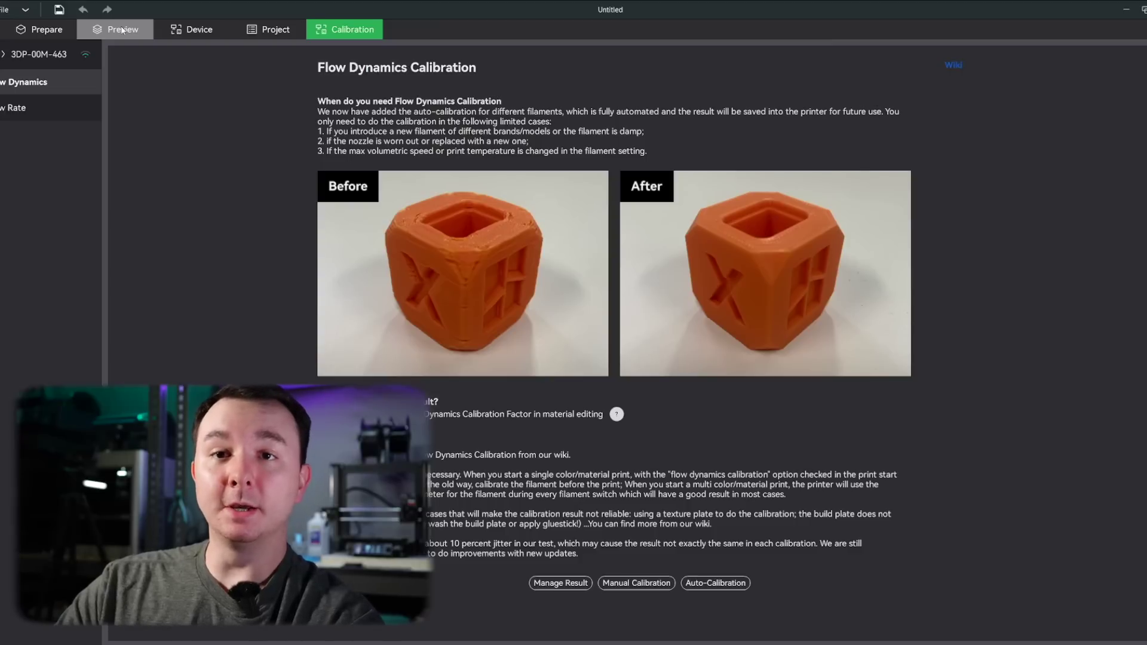
# Step: Check the calibrated K factors of the four filaments in the first AMS unit on the device status page
pyautogui.click(121, 30)
pyautogui.click(197, 29)
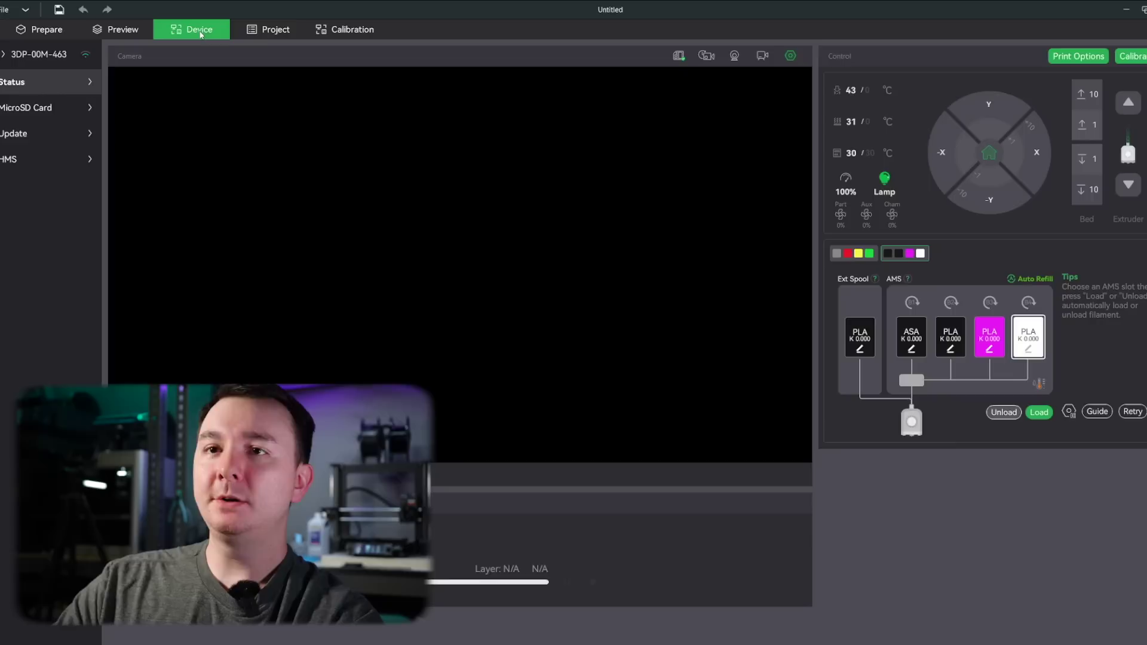
pyautogui.click(865, 256)
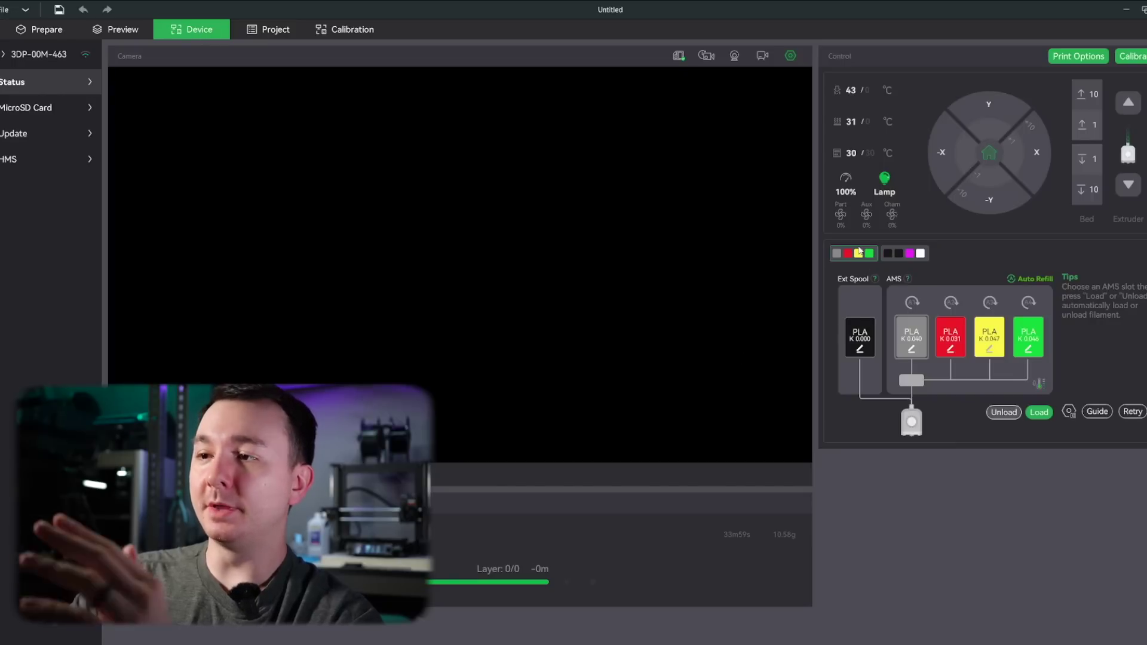
pyautogui.click(1019, 347)
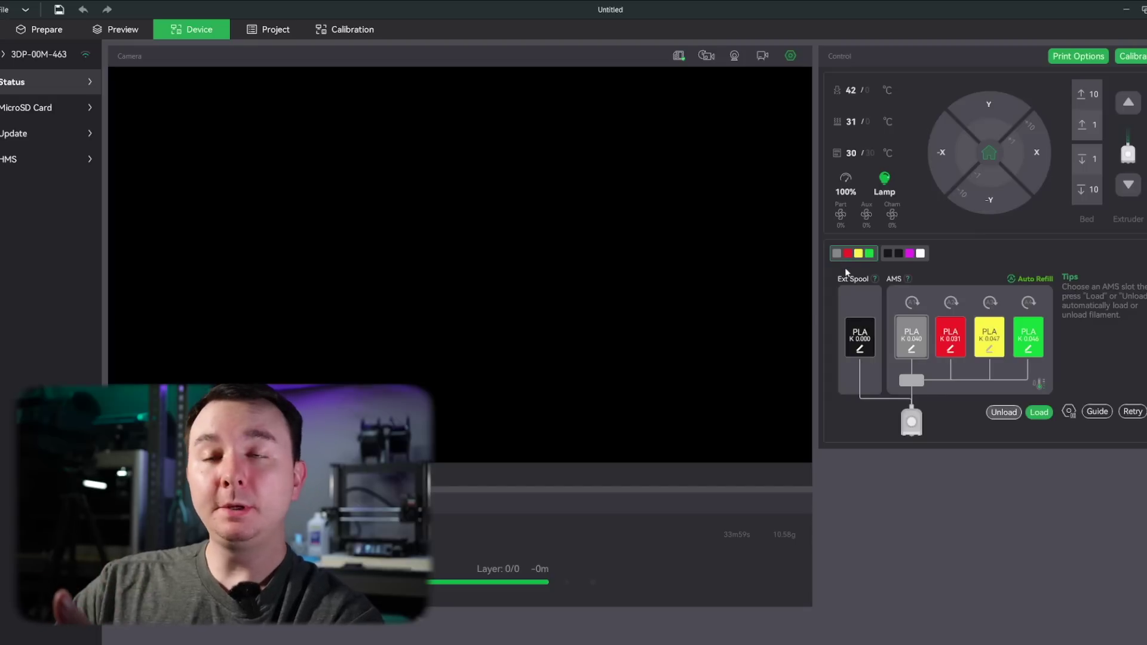
# Step: Read the wiki's Flow Dynamics Calibration guide, covering calibration reliability, the manual test print and saving the results
pyautogui.click(344, 30)
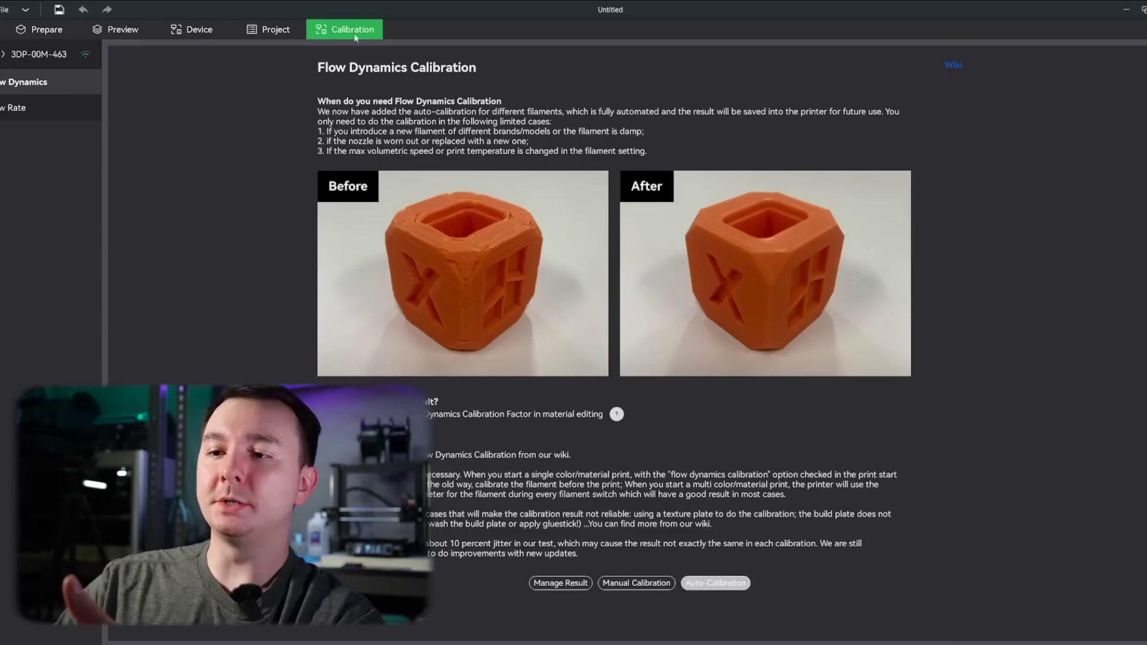
pyautogui.click(654, 587)
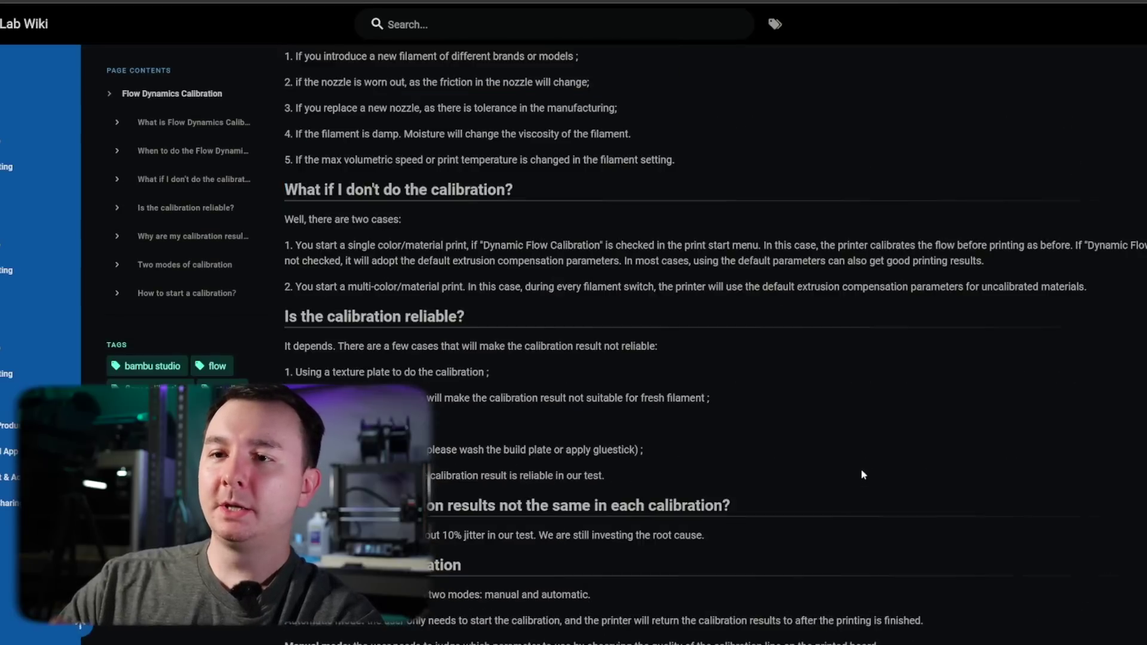
pyautogui.scroll(-20, 863, 473)
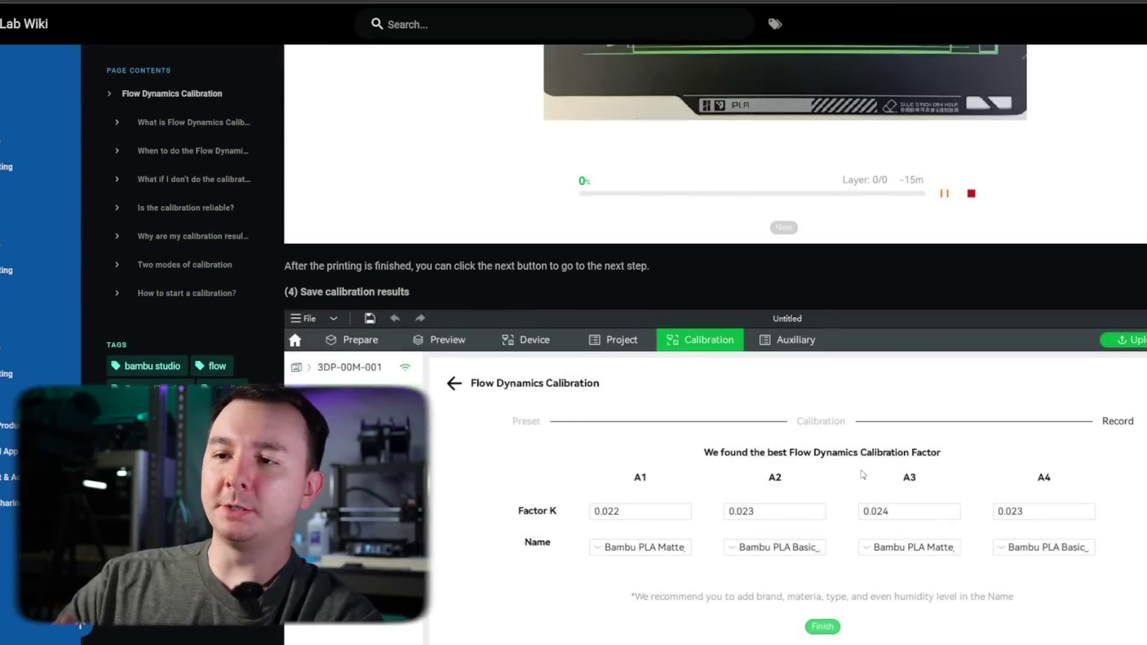
pyautogui.scroll(-20, 862, 475)
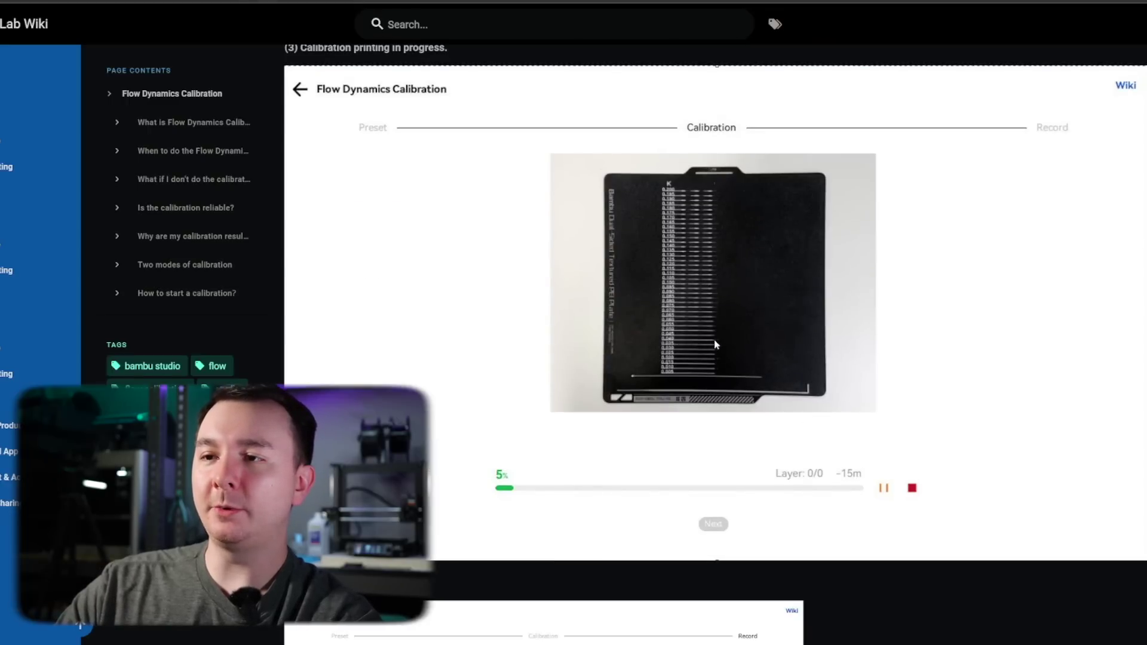
pyautogui.scroll(-4, 794, 344)
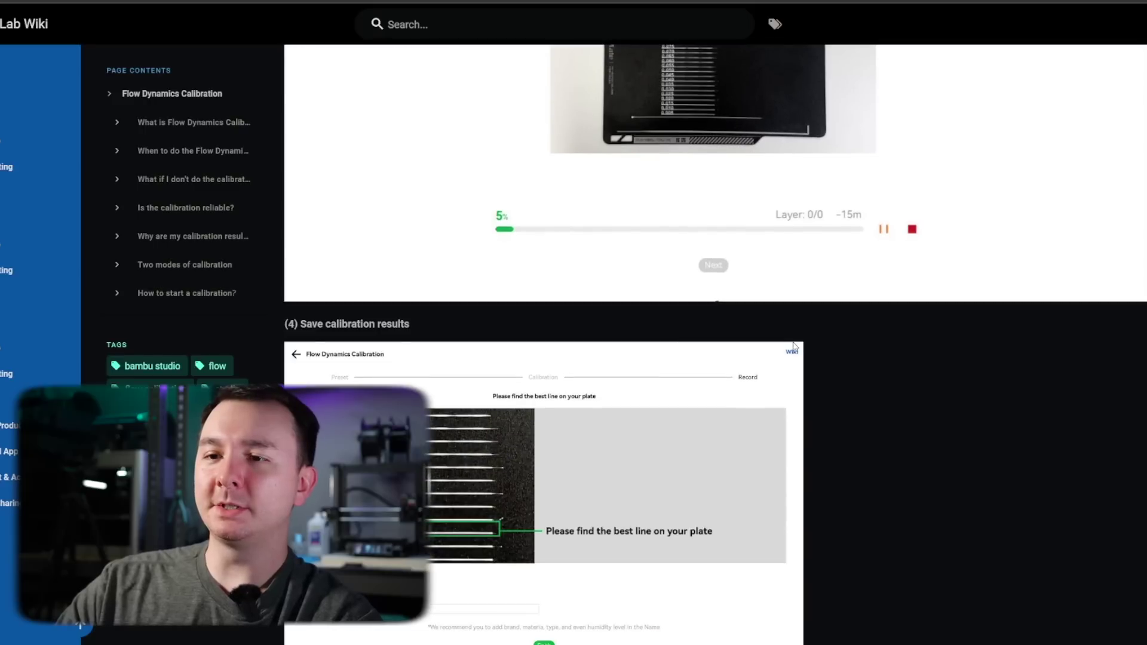
pyautogui.scroll(-3, 793, 347)
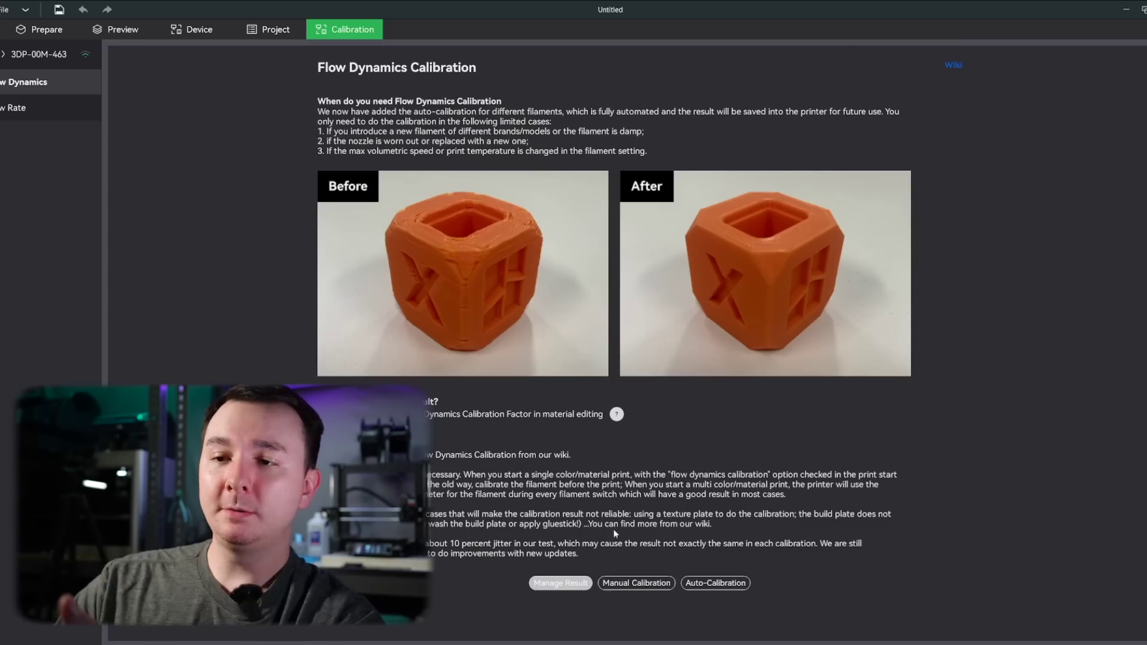
# Step: Review the saved Flow Dynamics calibration results for the 0.4 mm nozzle
pyautogui.click(560, 583)
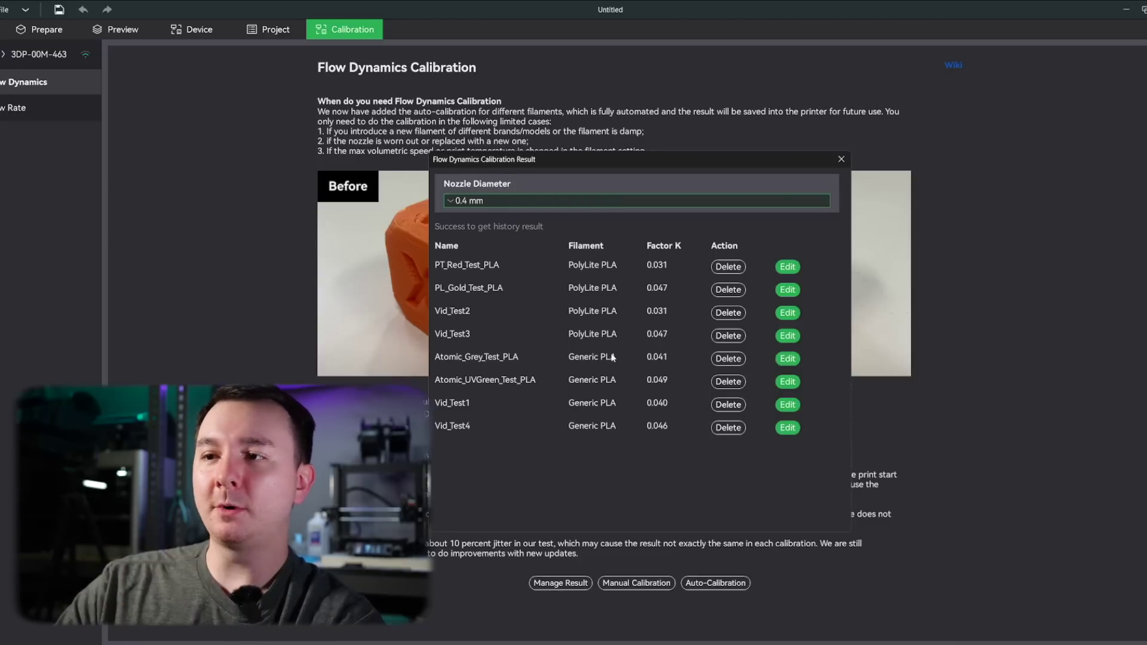
pyautogui.click(841, 159)
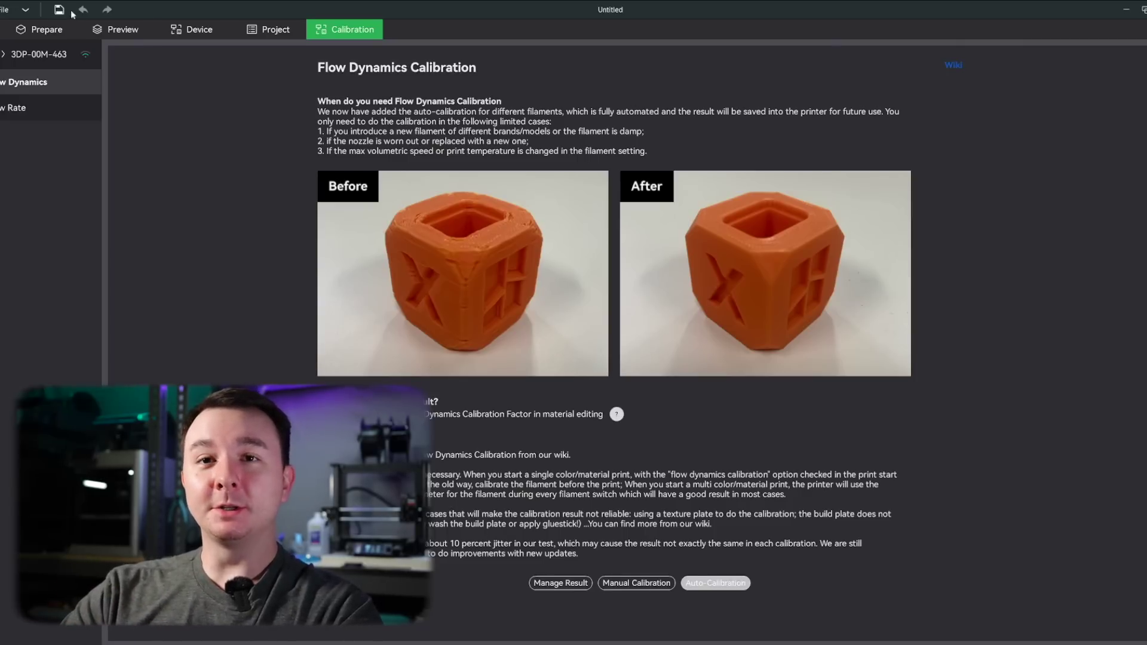
# Step: Open the Flow Rate auto-calibration and choose the A1 Generic PLA filament for it
pyautogui.click(37, 109)
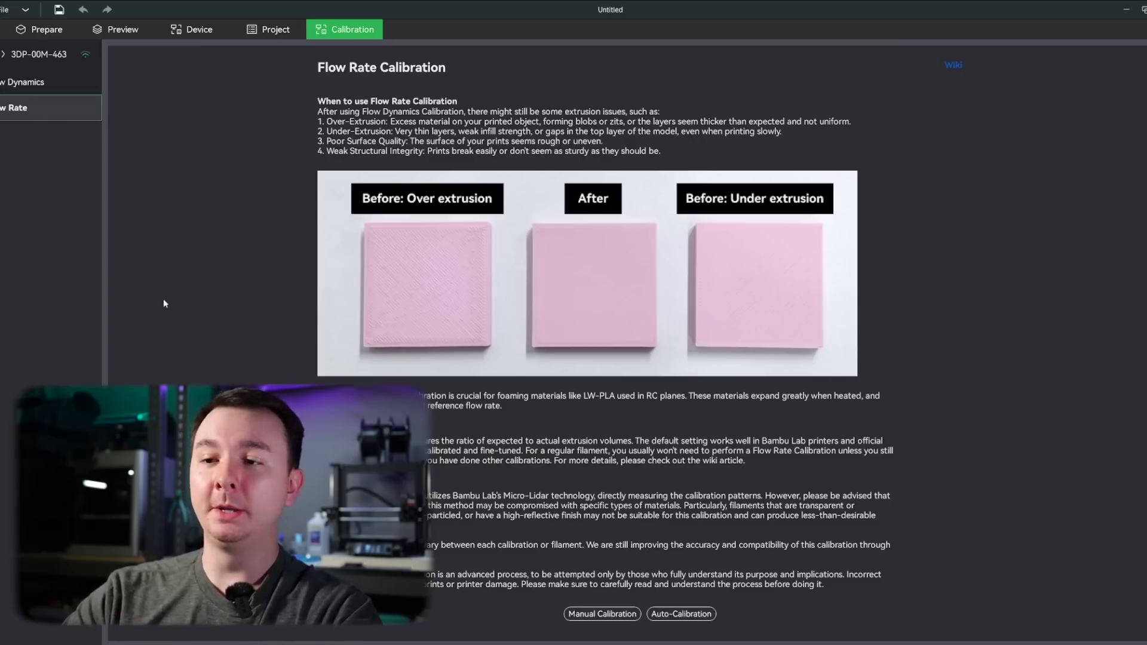
pyautogui.click(684, 614)
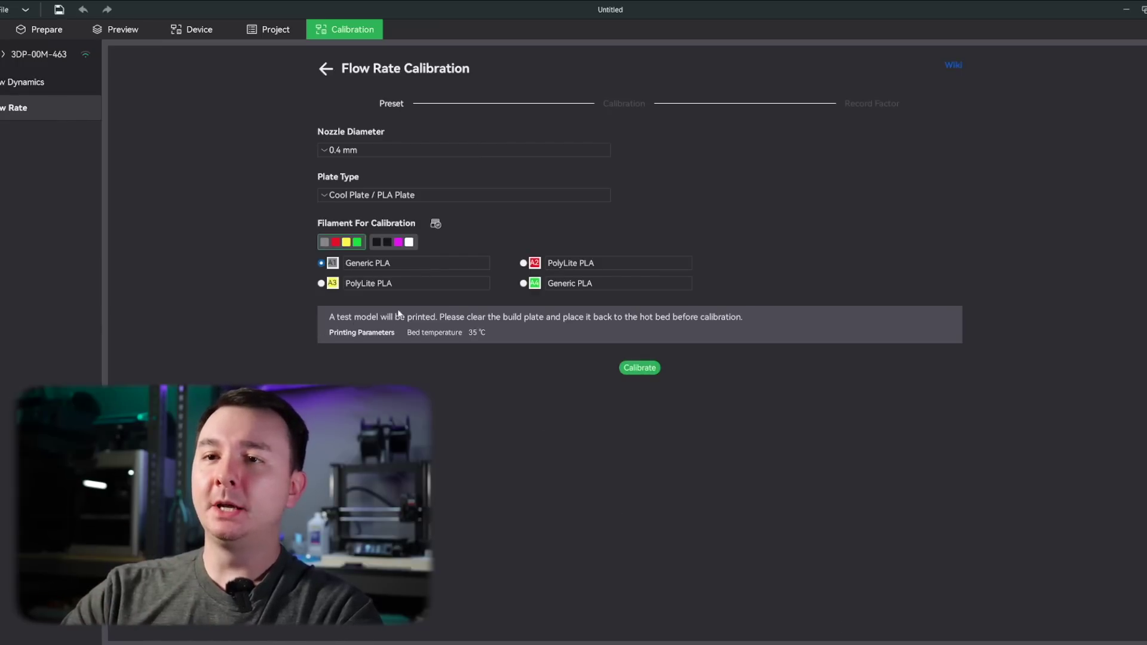
pyautogui.click(321, 283)
pyautogui.click(321, 262)
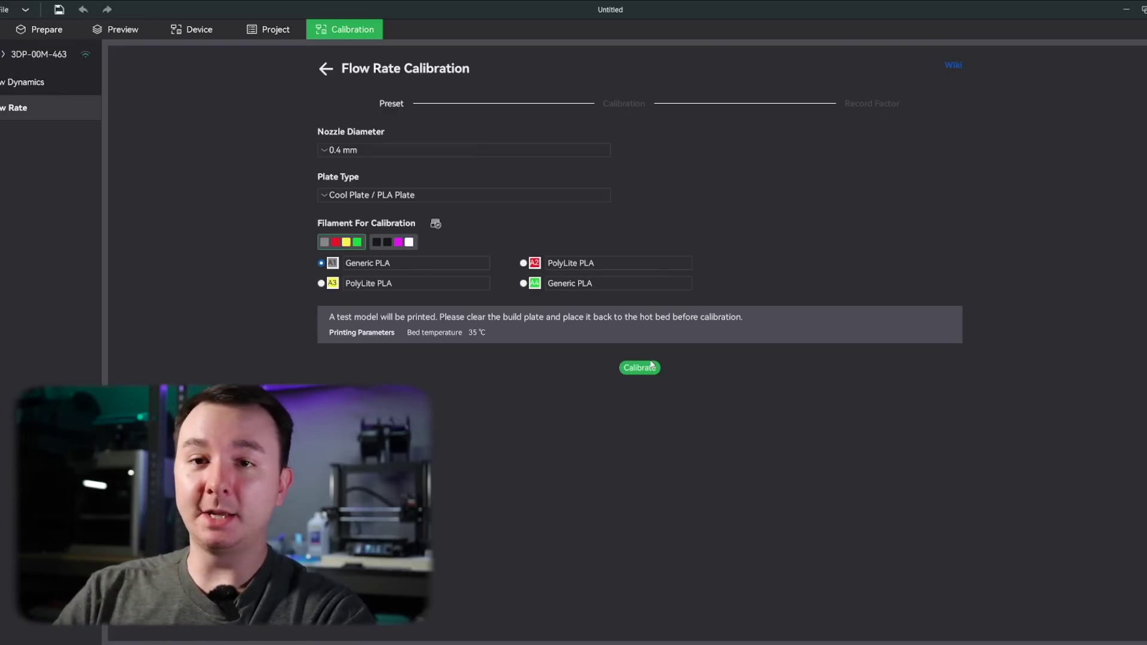
# Step: Check the filament settings of the saved Generic PLA Flow Rate Calibrated_B4 preset
pyautogui.click(63, 36)
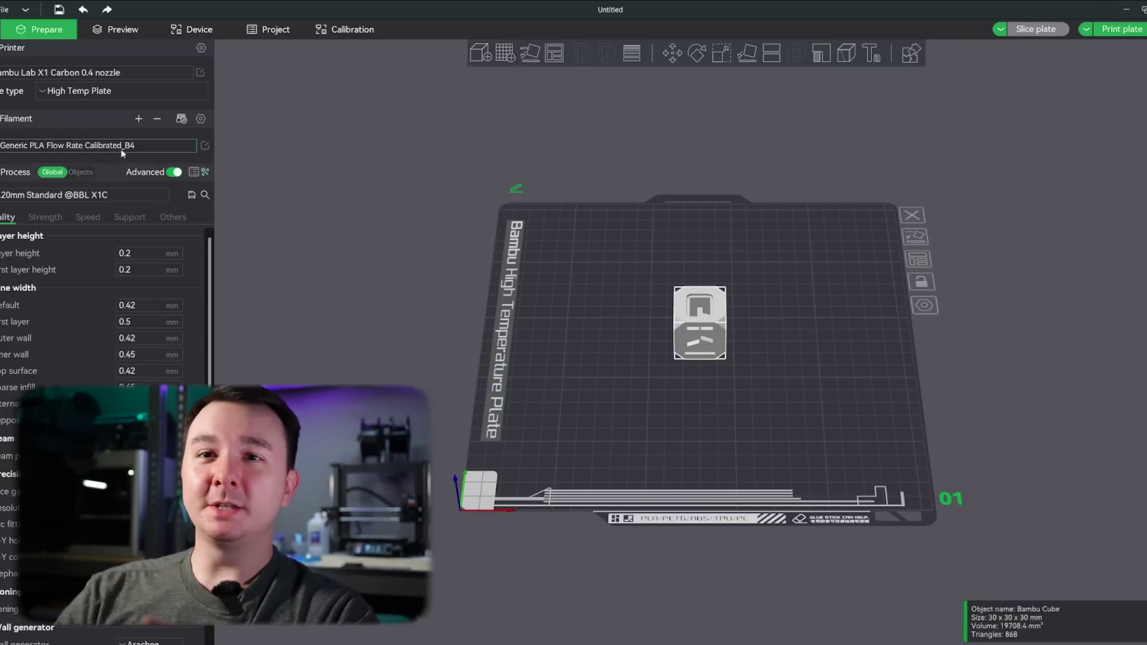
pyautogui.click(205, 145)
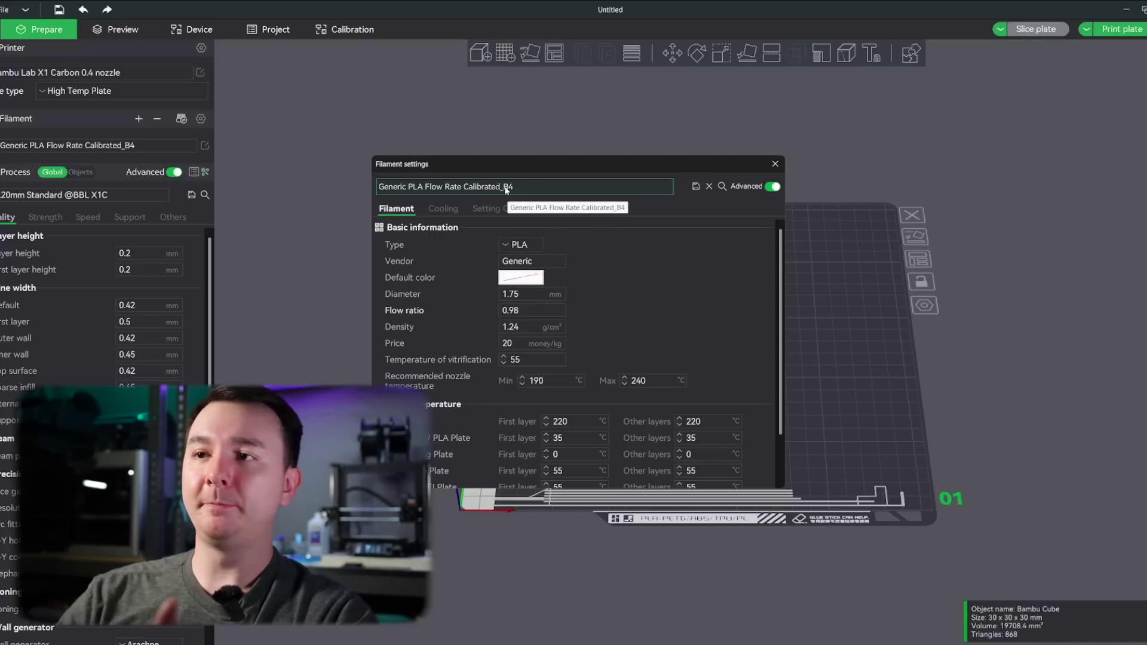
pyautogui.click(774, 164)
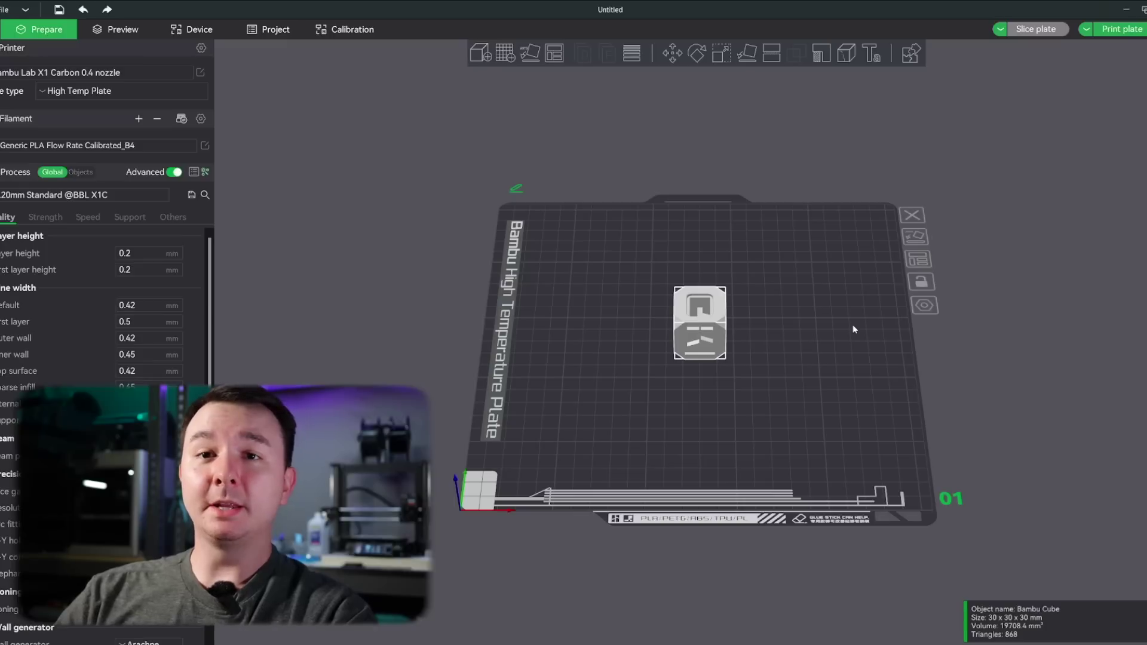
# Step: Paste three more copies of the Bambu Cube onto the build plate
pyautogui.hotkey('ctrl', 'v')
pyautogui.hotkey('ctrl', 'v')
pyautogui.hotkey('ctrl', 'v')
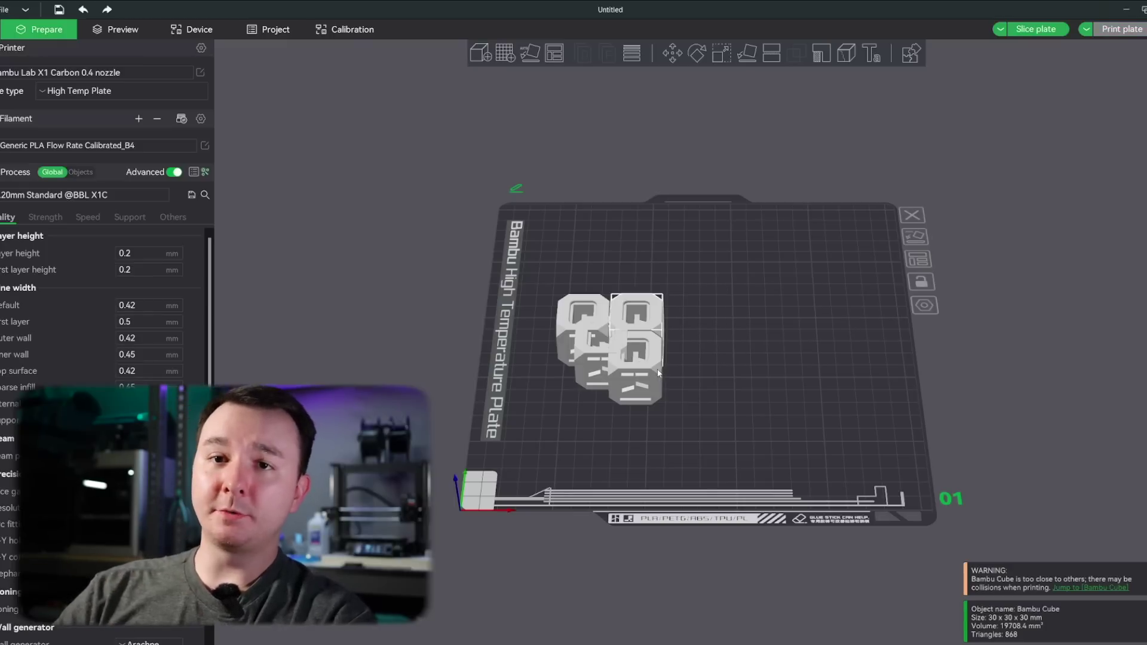
# Step: Spread the four Bambu Cubes apart into separate areas of the build plate
pyautogui.moveTo(645, 298); pyautogui.dragTo(814, 265)
pyautogui.moveTo(583, 311); pyautogui.dragTo(579, 258)
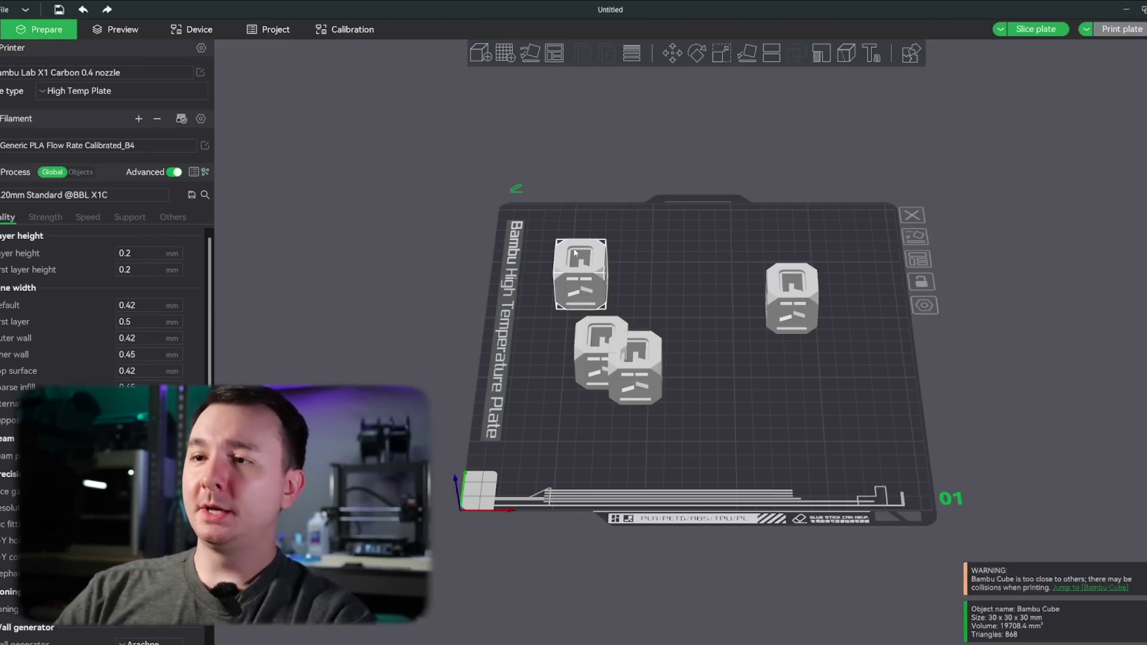
pyautogui.moveTo(642, 360); pyautogui.dragTo(768, 374)
pyautogui.moveTo(572, 353); pyautogui.dragTo(591, 378)
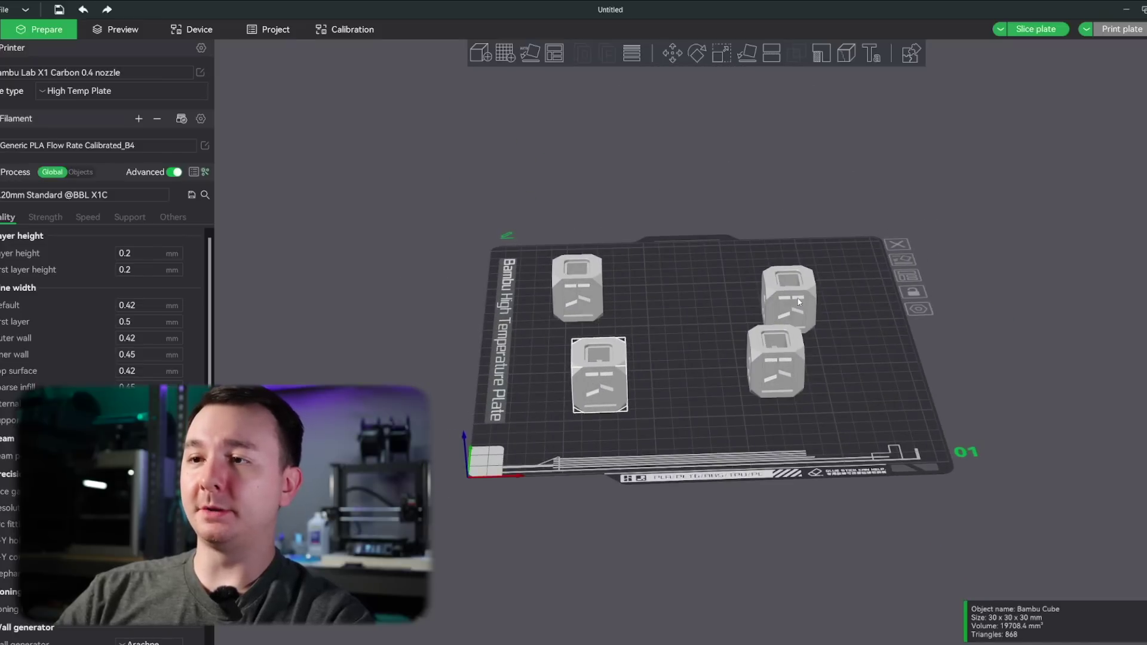
pyautogui.moveTo(787, 299); pyautogui.dragTo(753, 287)
pyautogui.moveTo(782, 349); pyautogui.dragTo(807, 360)
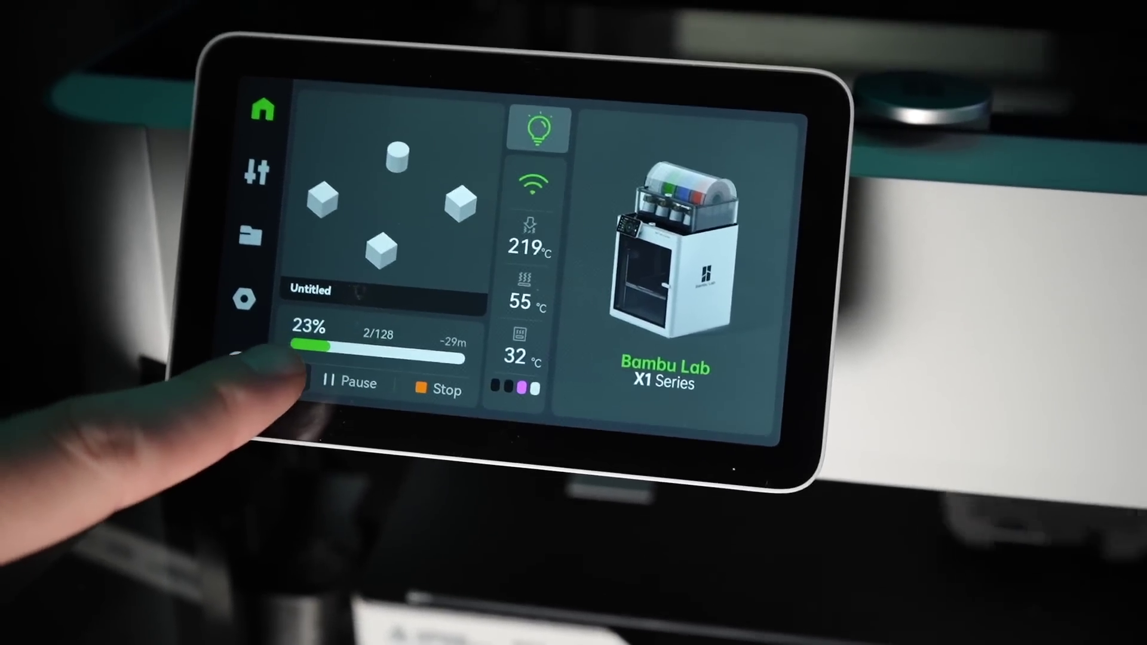
# Step: On the printer's touchscreen, skip the round object in the running print and confirm
pyautogui.click(284, 368)
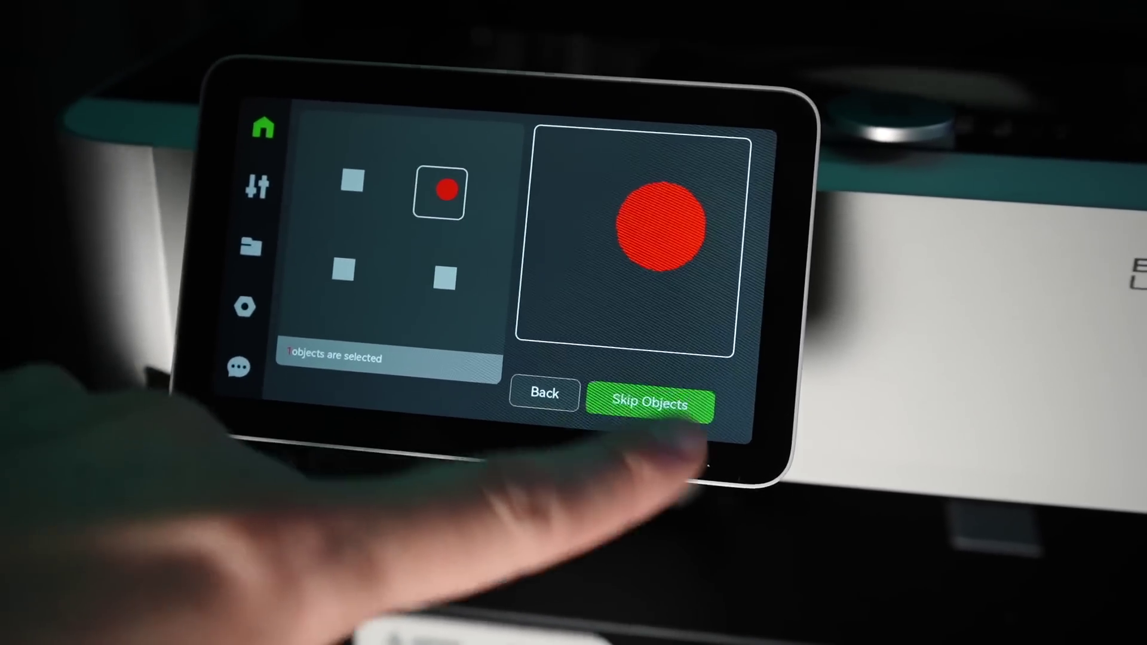
pyautogui.click(650, 403)
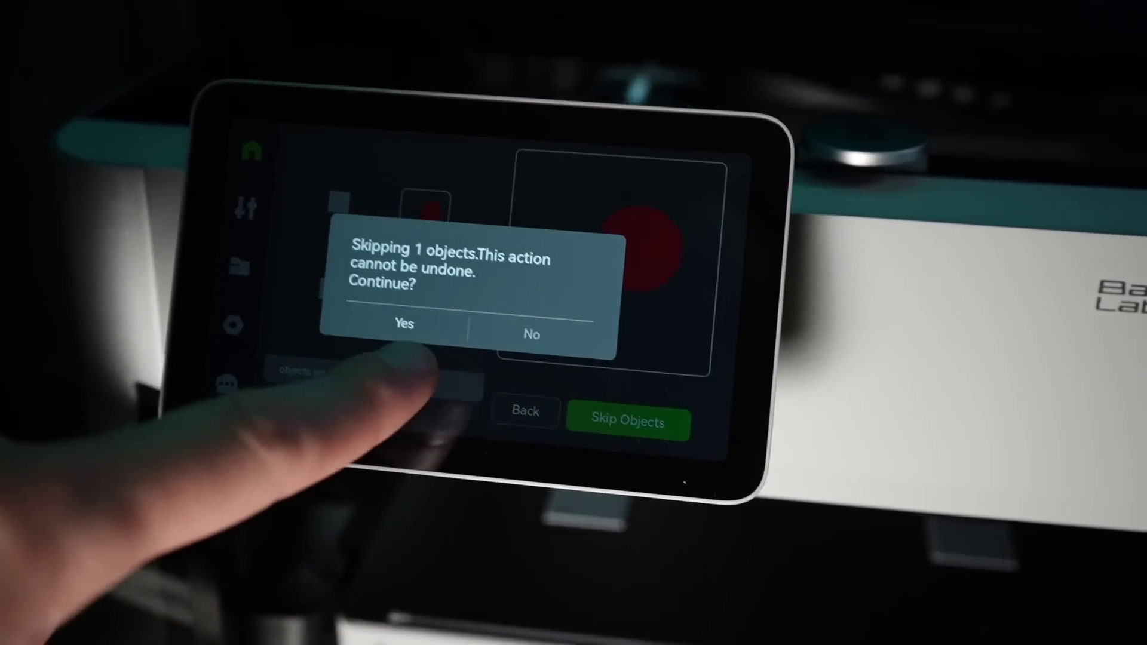
pyautogui.click(404, 323)
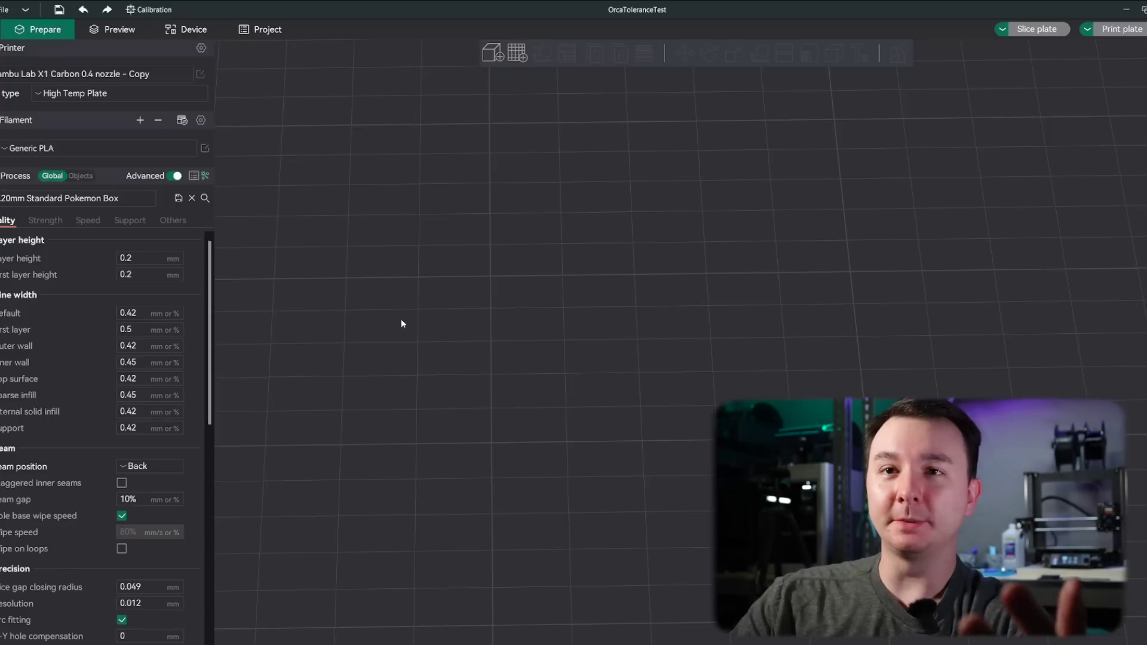
# Step: In OrcaSlicer, start a pressure advance calibration using the PA Pattern method
pyautogui.click(150, 9)
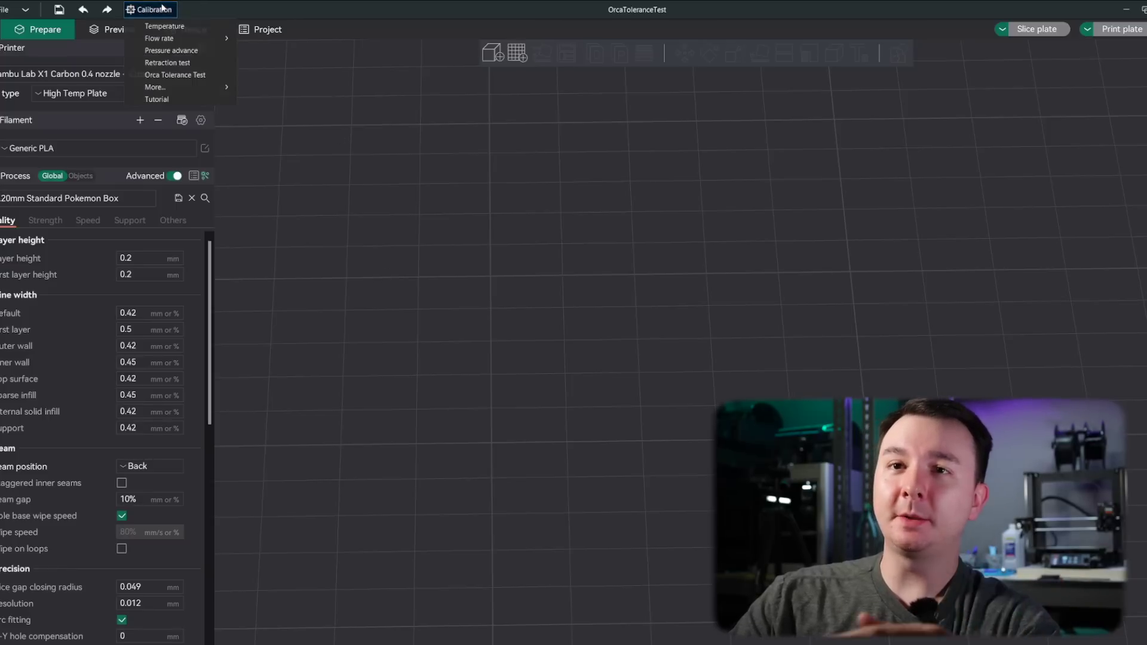
pyautogui.click(199, 52)
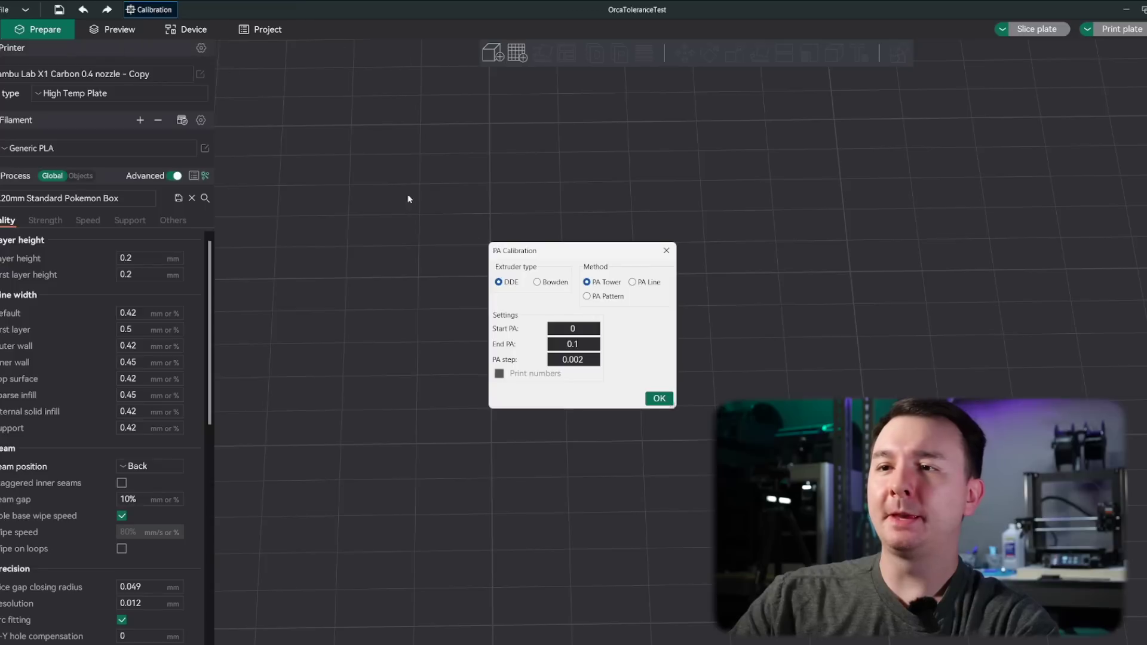
pyautogui.click(587, 297)
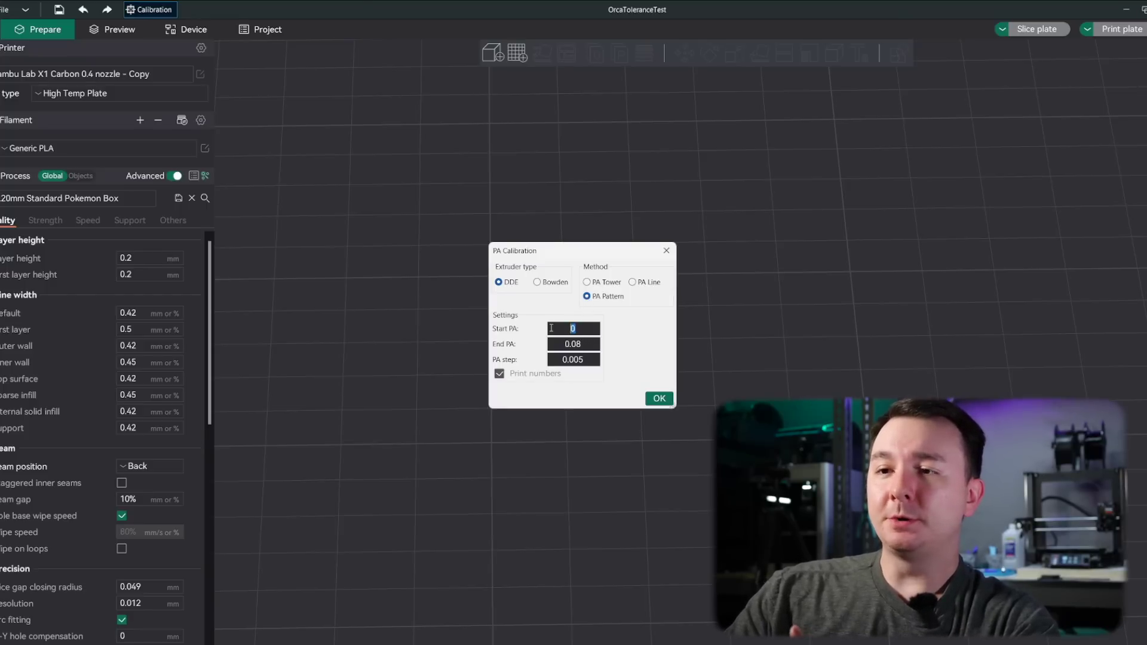
# Step: Set the calibration's end PA to 0.04 and its PA step to 0.001
pyautogui.doubleClick(597, 347)
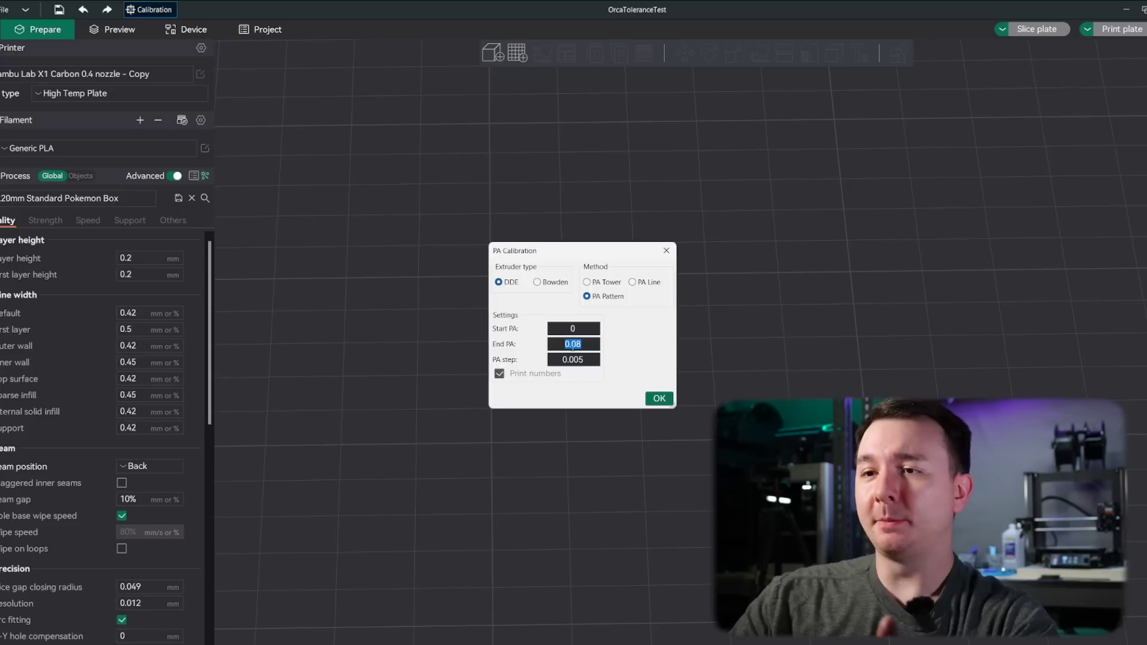
pyautogui.moveTo(594, 347); pyautogui.dragTo(574, 351)
pyautogui.write('4')
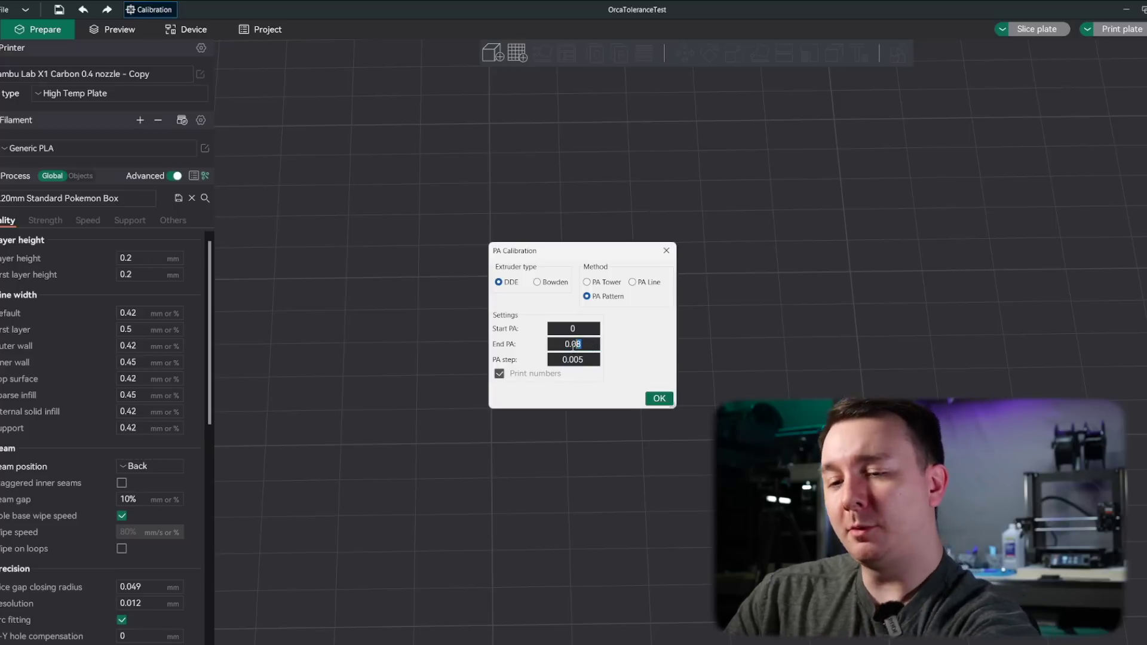
pyautogui.click(582, 359)
pyautogui.press('BackSpace')
pyautogui.write('1')
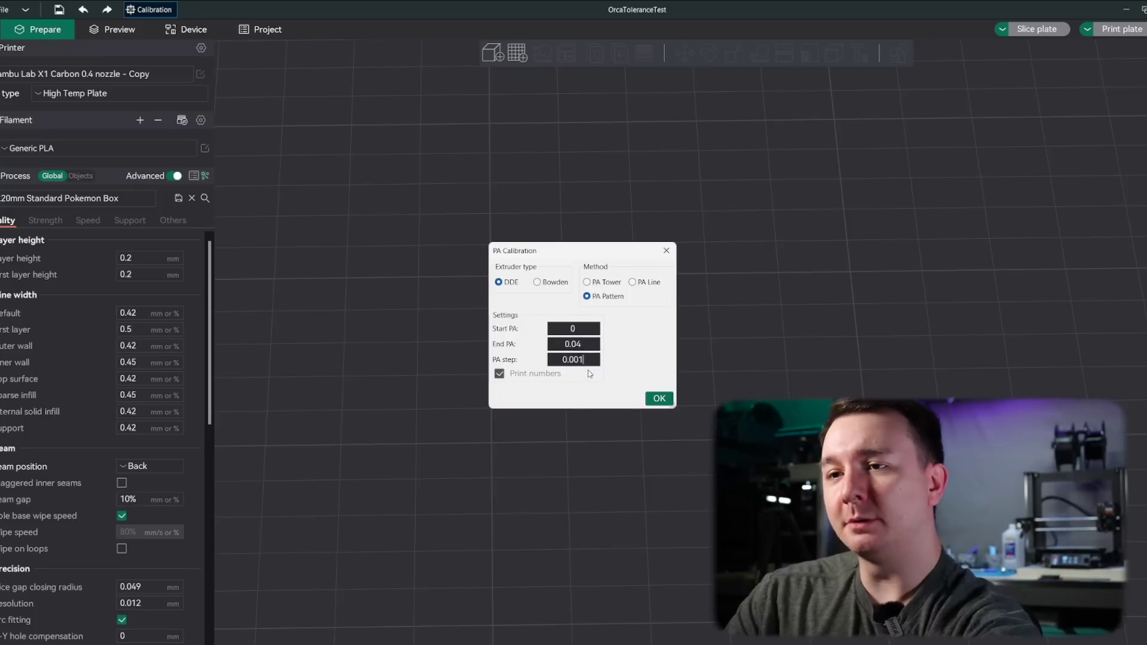
# Step: Generate the pressure advance pattern test and slice its plate to preview the full pattern
pyautogui.click(657, 397)
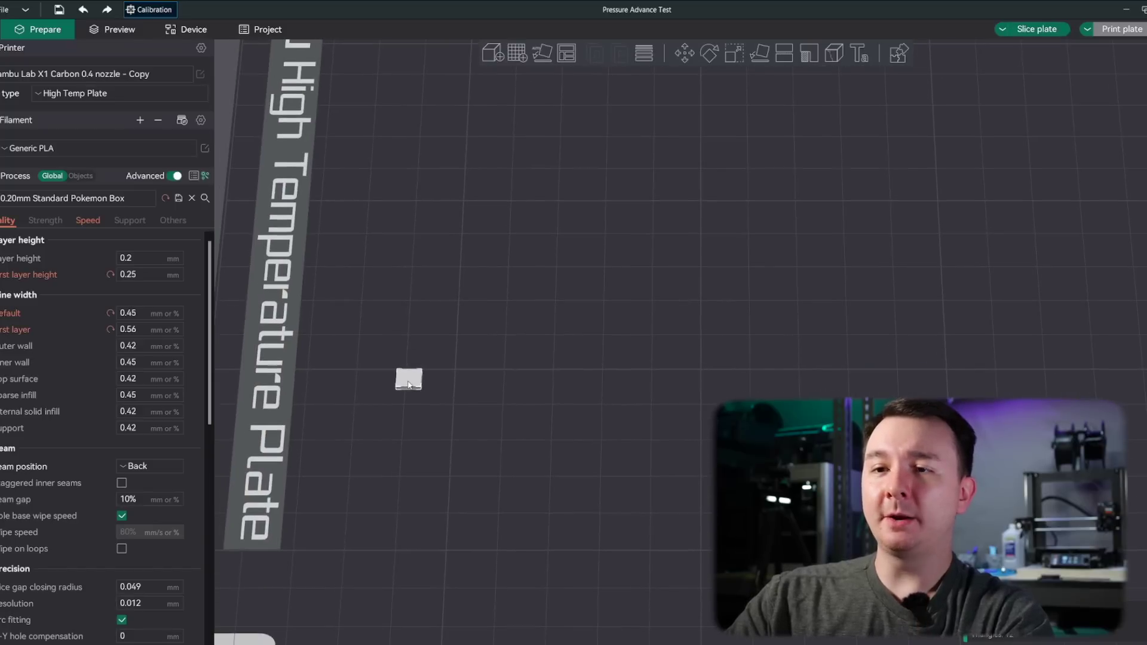
pyautogui.click(1034, 30)
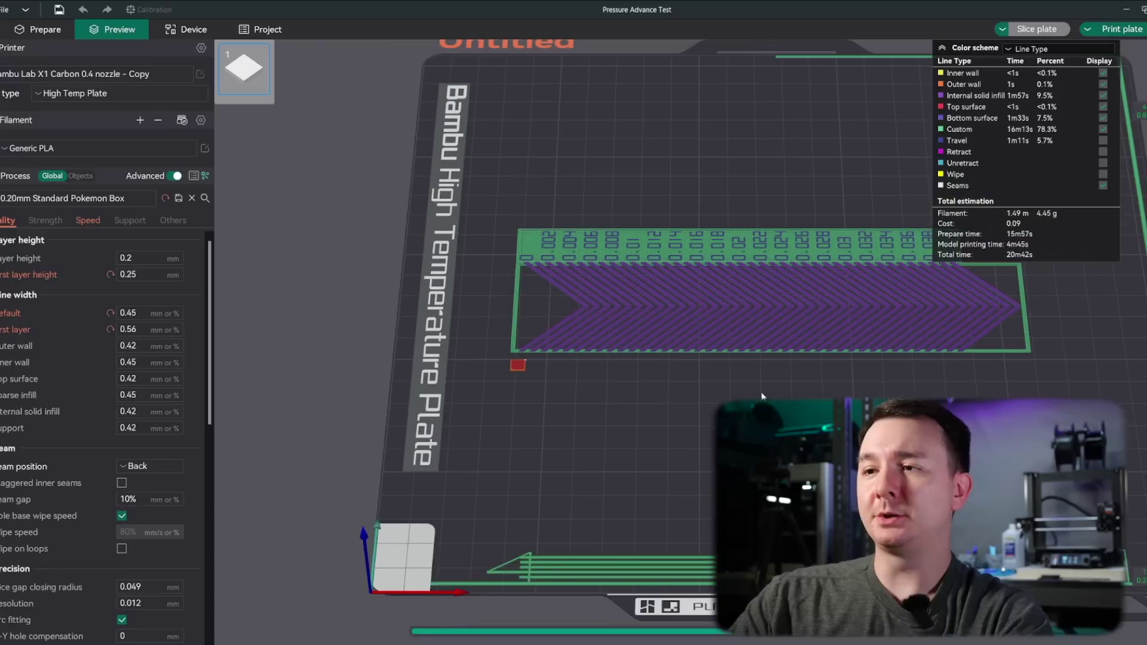
pyautogui.moveTo(762, 395); pyautogui.dragTo(685, 416, button='middle')
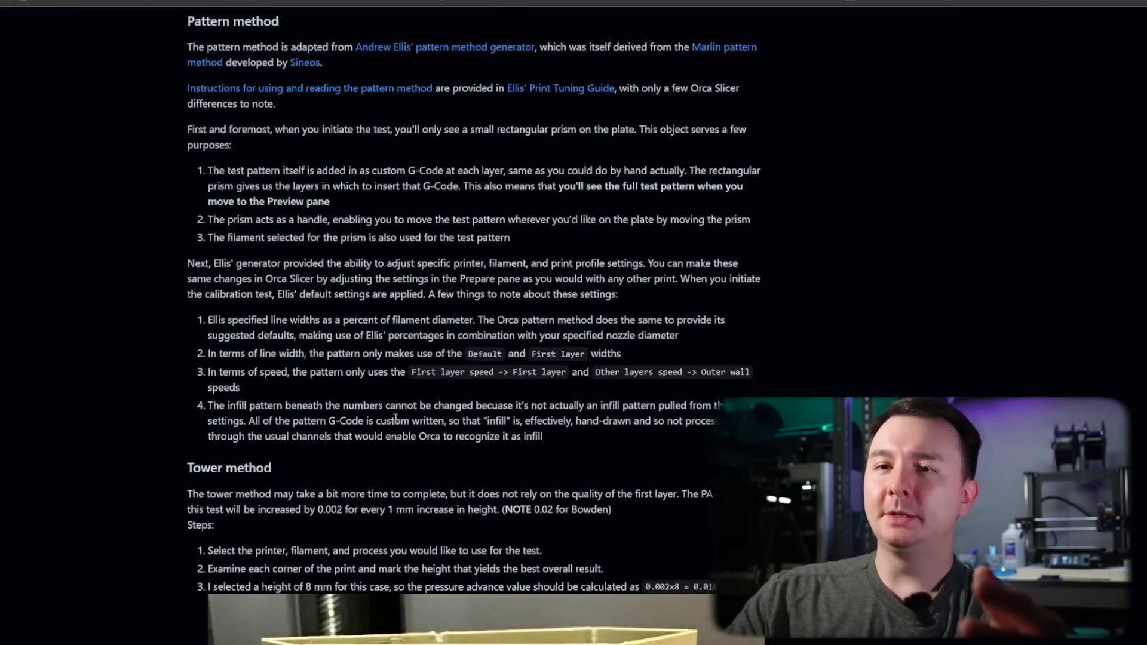
# Step: Read the wiki's Pattern method section, including the notes on its line width, speed and infill settings
pyautogui.scroll(1, 275, 243)
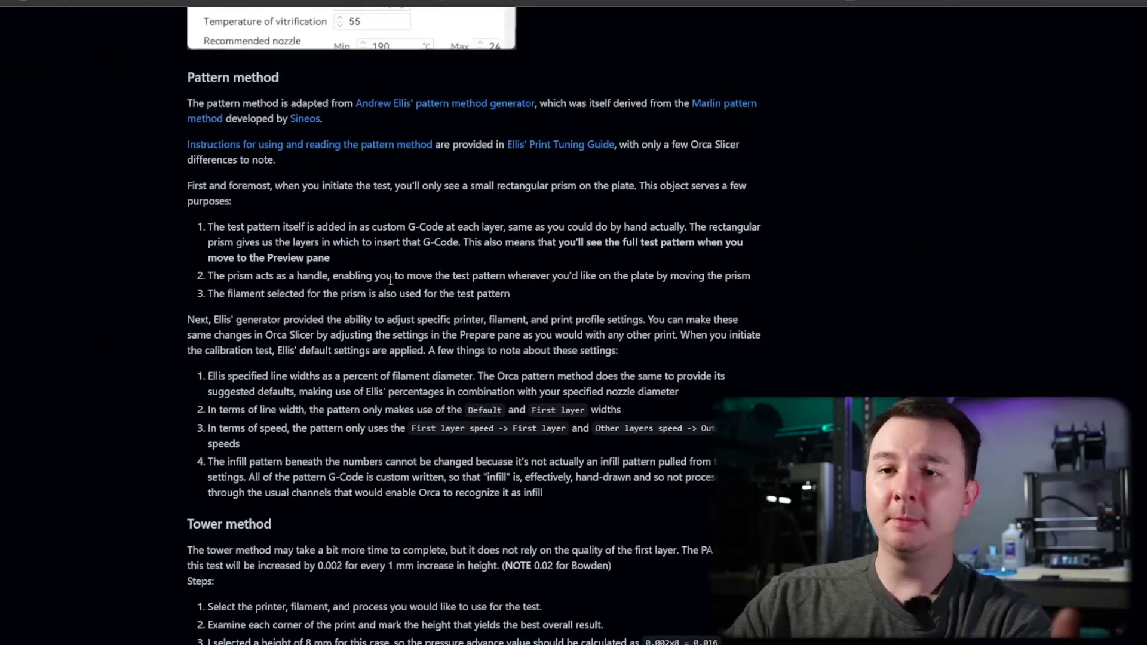
pyautogui.scroll(-1, 383, 367)
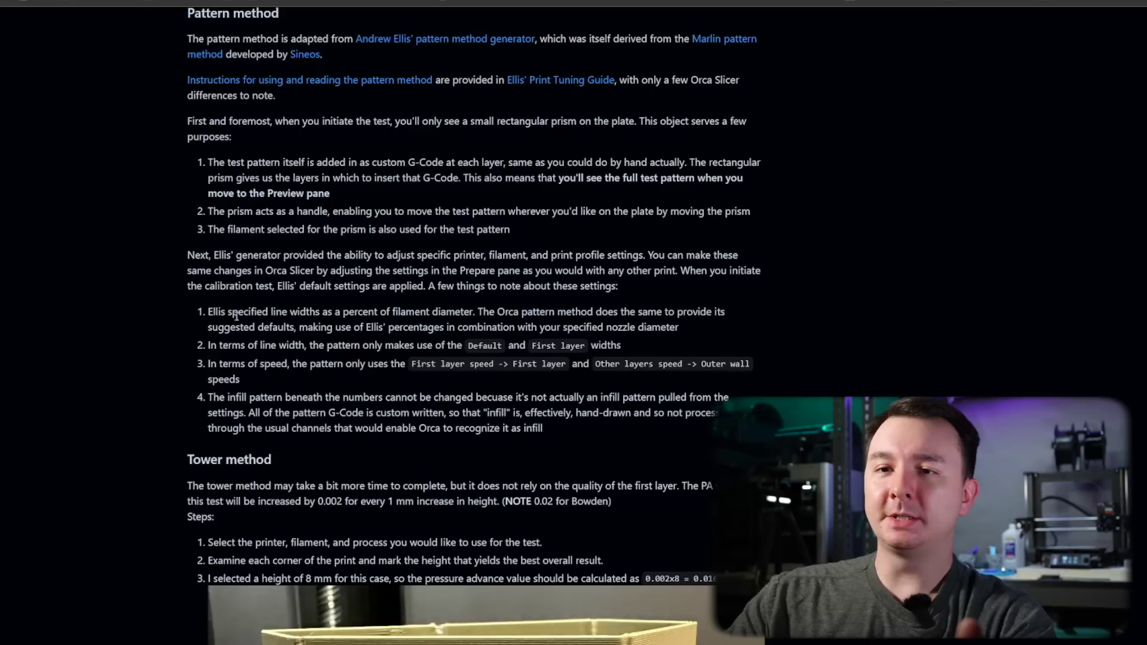
pyautogui.moveTo(225, 316); pyautogui.dragTo(329, 312)
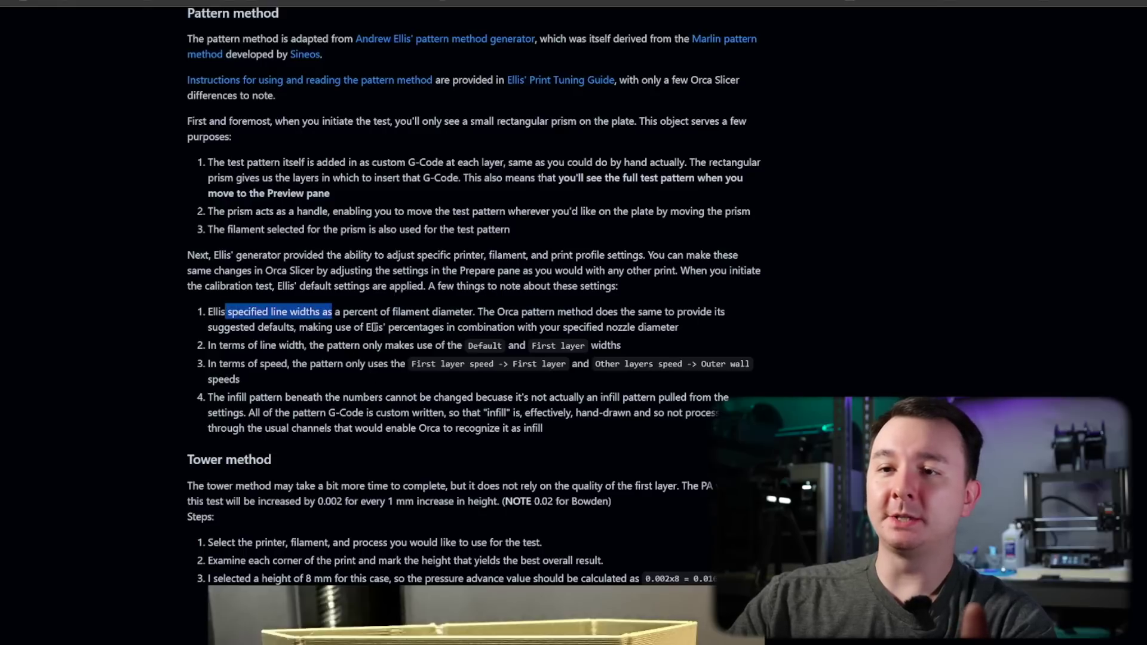
pyautogui.click(804, 351)
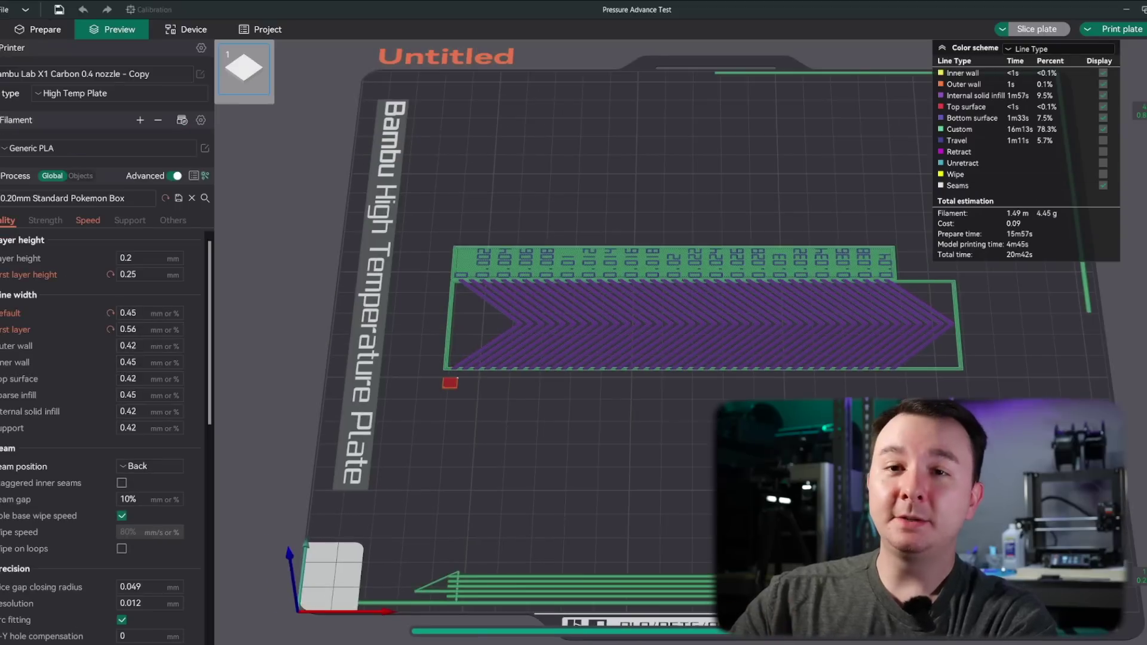
# Step: Enable pressure advance in the Generic PLA filament settings
pyautogui.scroll(2, 704, 322)
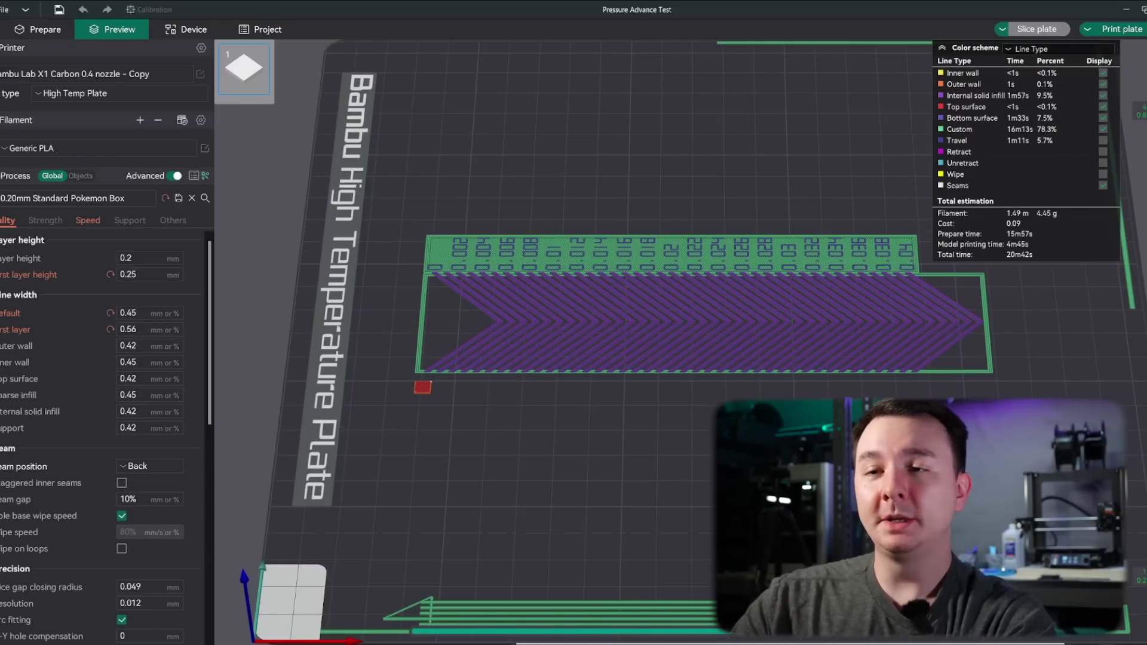
pyautogui.scroll(1, 699, 344)
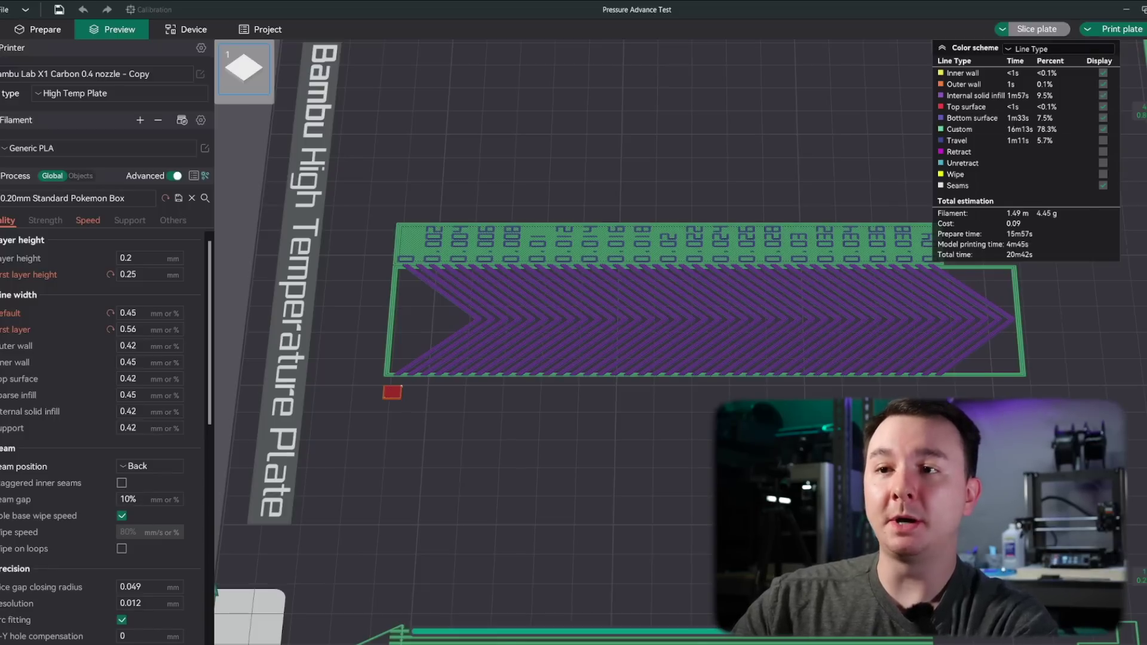
pyautogui.scroll(2, 695, 344)
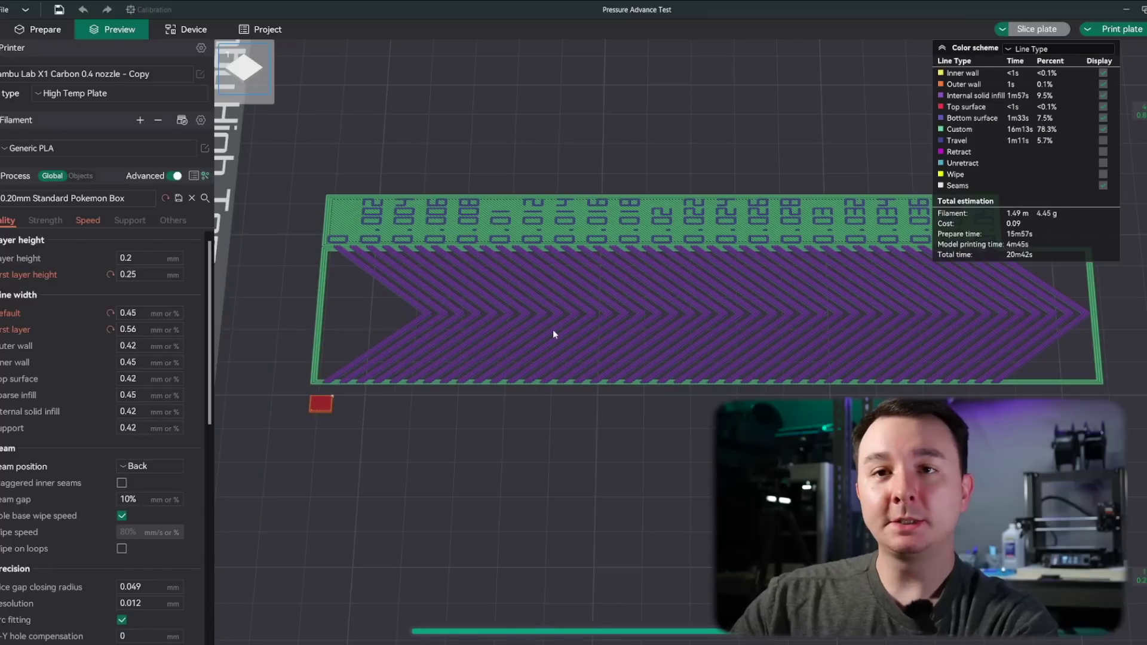
pyautogui.click(206, 148)
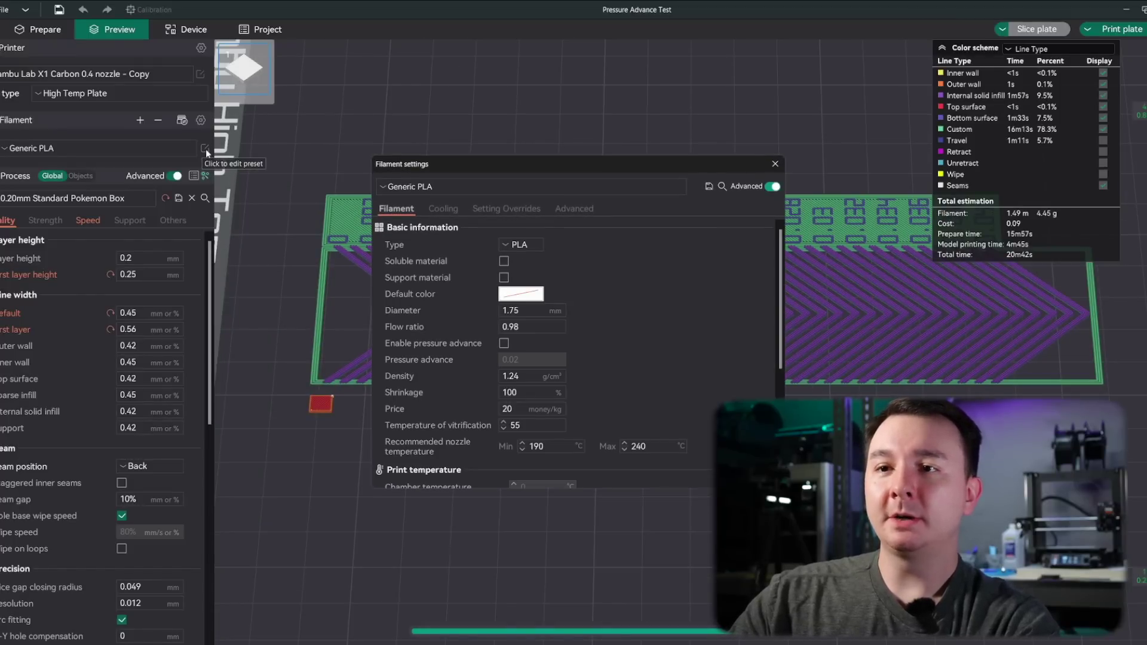
pyautogui.click(504, 343)
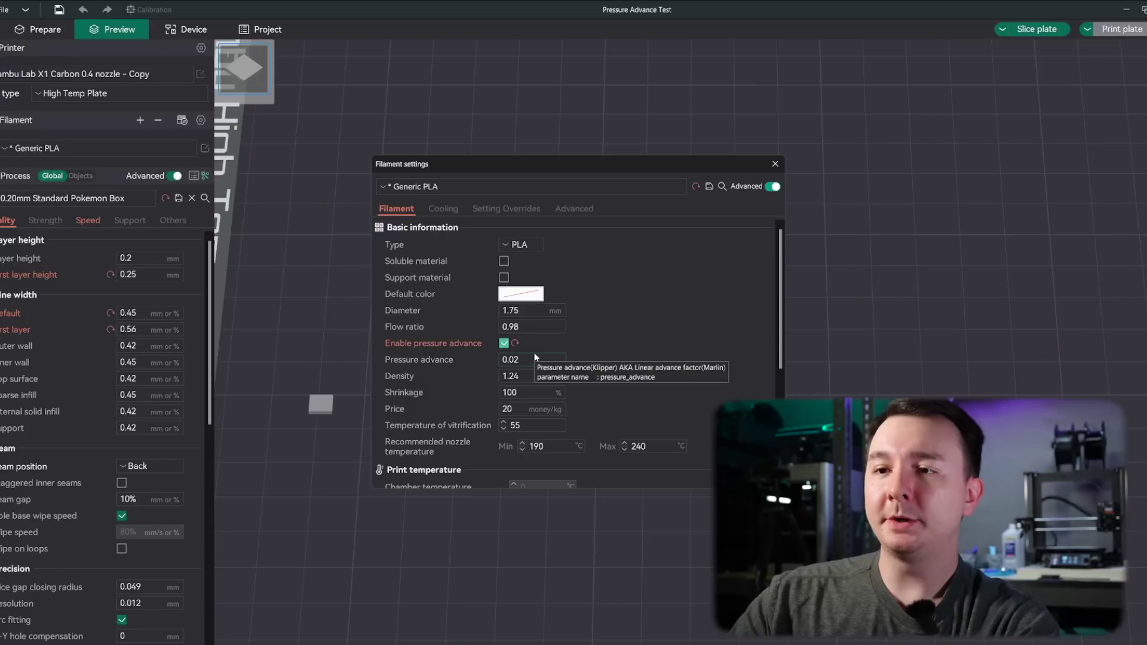
pyautogui.press('Tab')
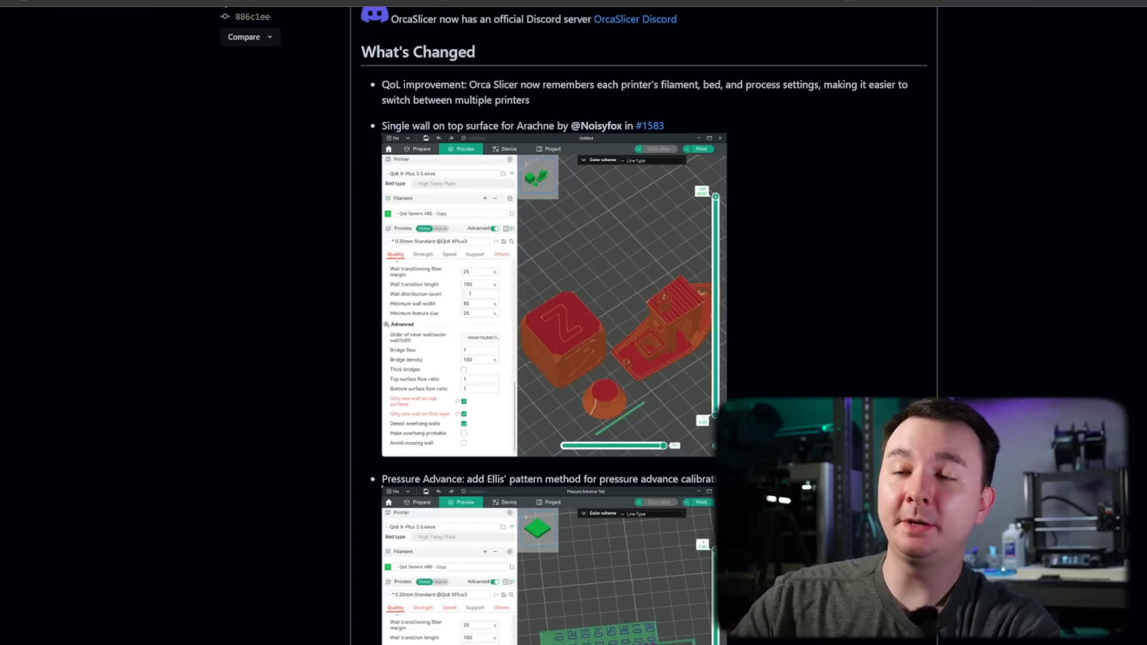
# Step: Read the OrcaSlicer release notes on Ellis' pattern method and the other pressure advance calibration updates
pyautogui.scroll(-4, 643, 322)
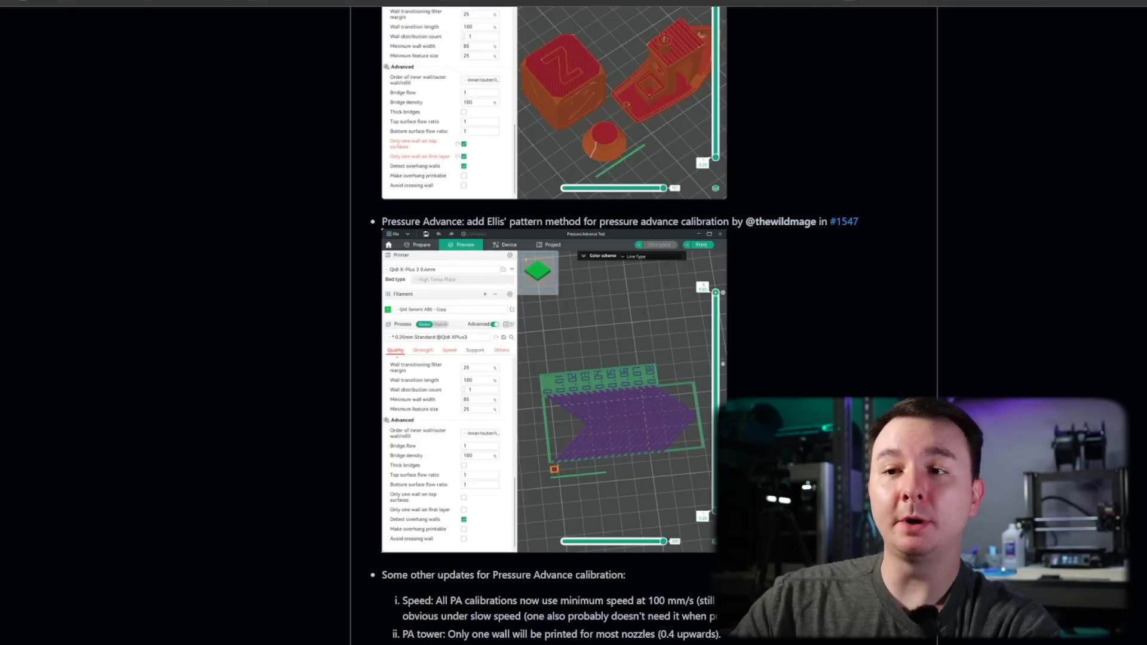
pyautogui.scroll(-2, 554, 323)
pyautogui.scroll(-3, 554, 323)
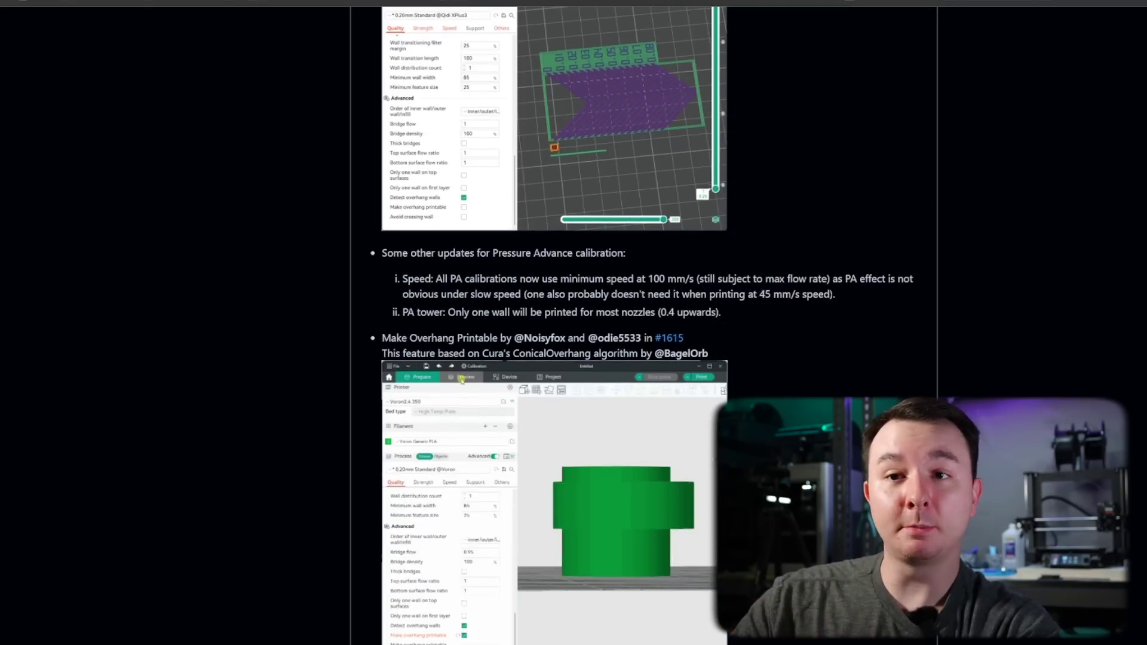